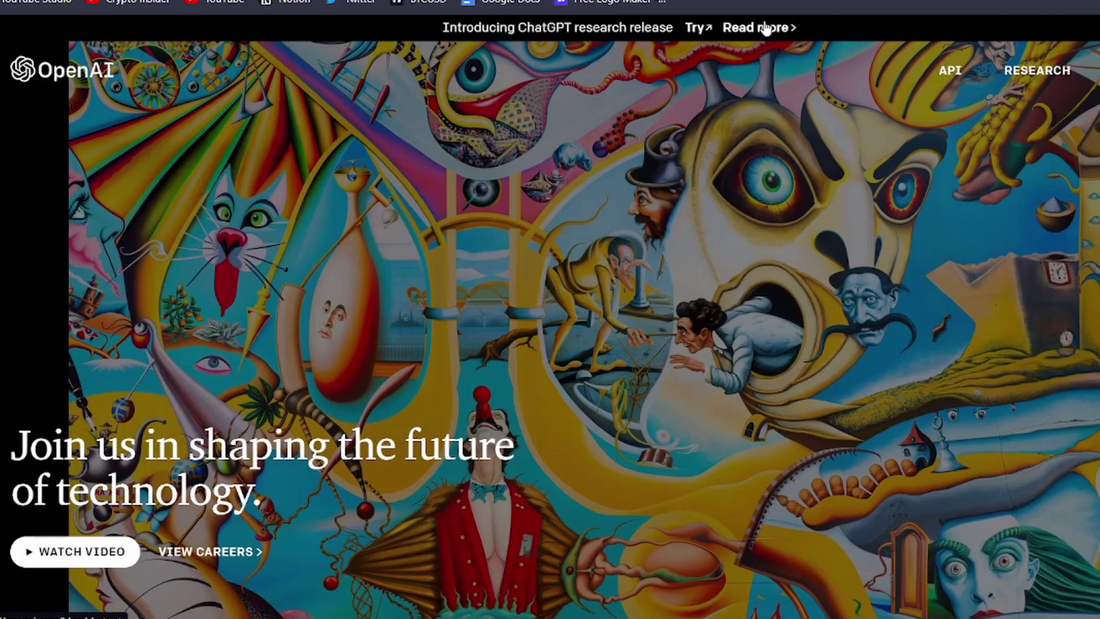
# Step: Open the ChatGPT research release article and briefly highlight its intro passage
pyautogui.click(766, 27)
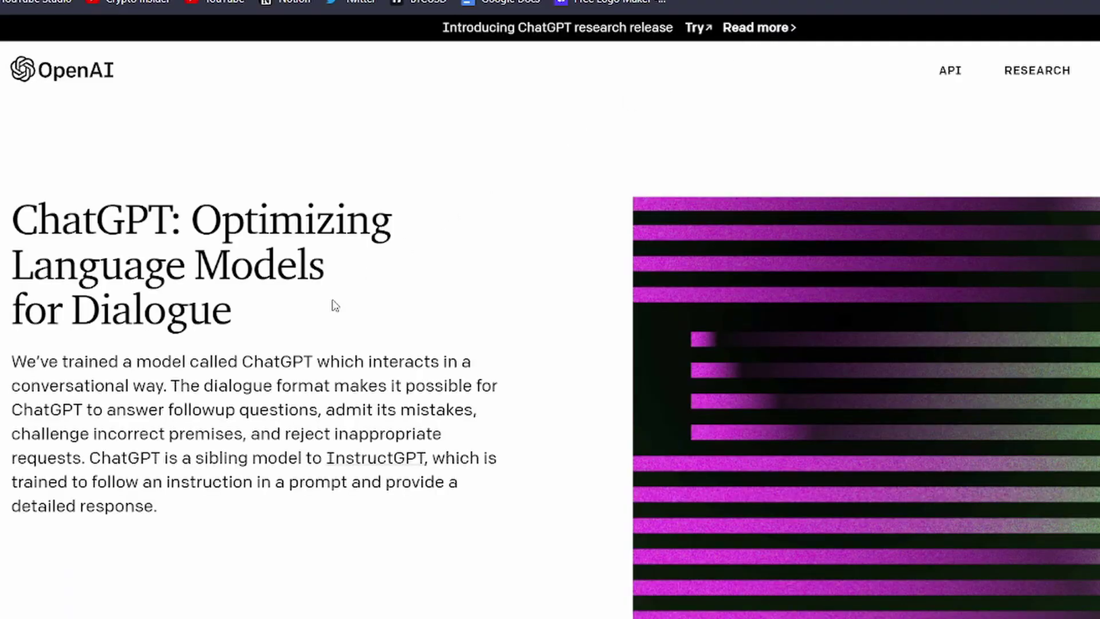
pyautogui.scroll(-2, 243, 425)
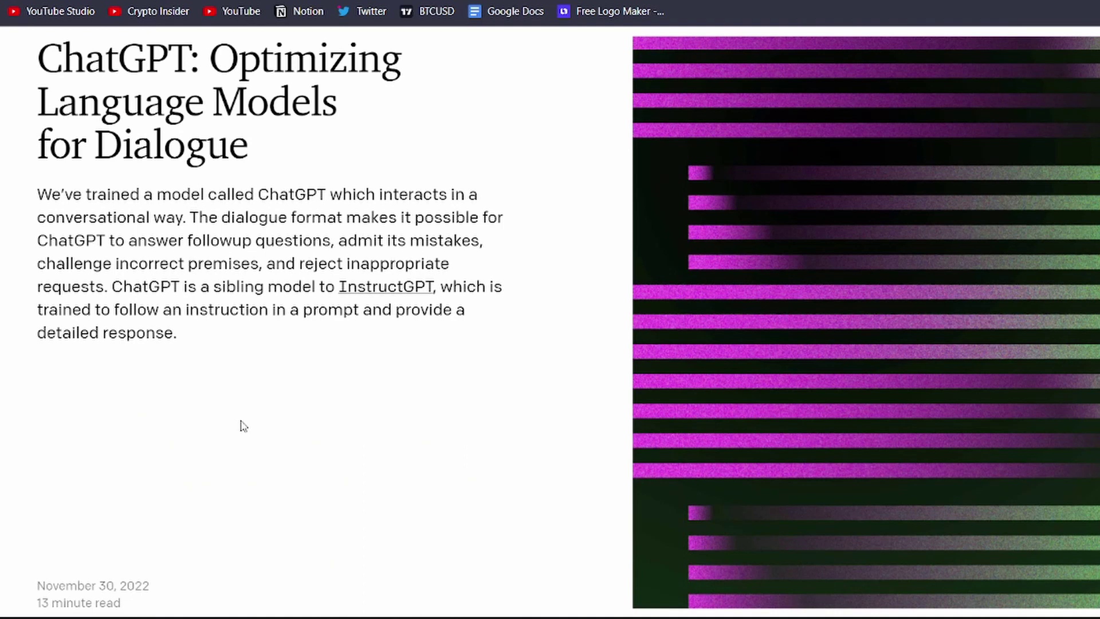
pyautogui.moveTo(138, 241); pyautogui.dragTo(114, 286)
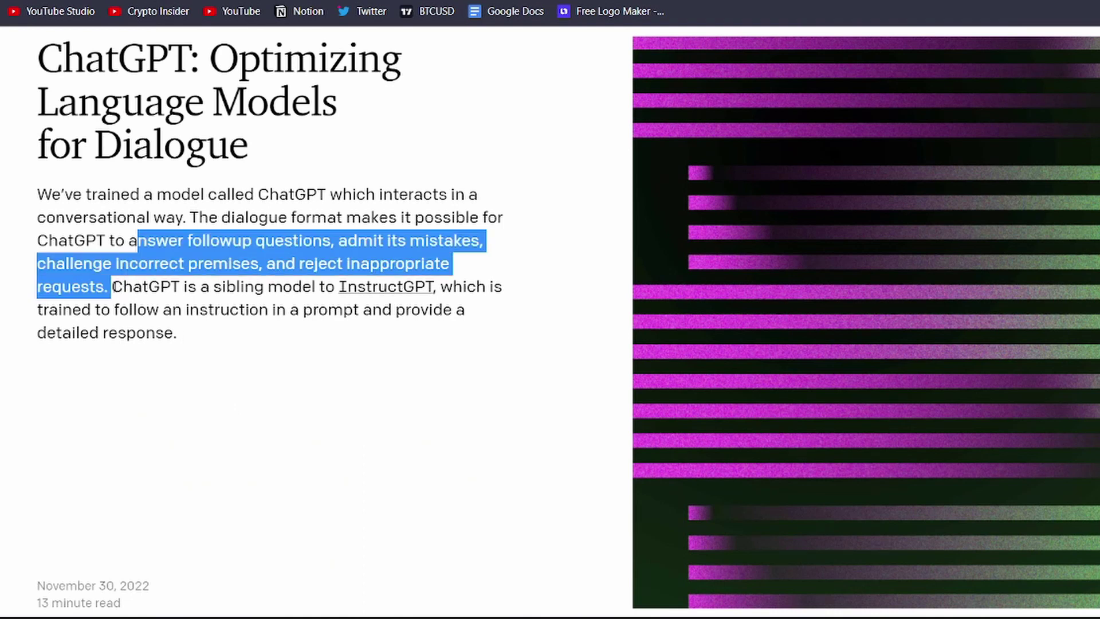
pyautogui.click(112, 309)
pyautogui.scroll(2, 242, 387)
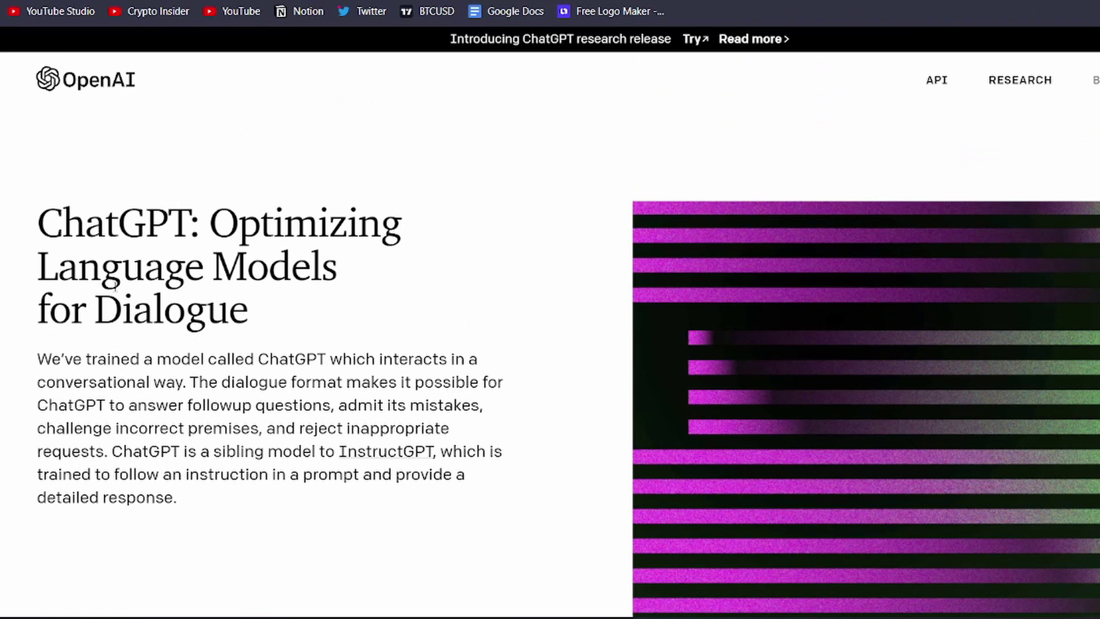
pyautogui.scroll(-5, 115, 286)
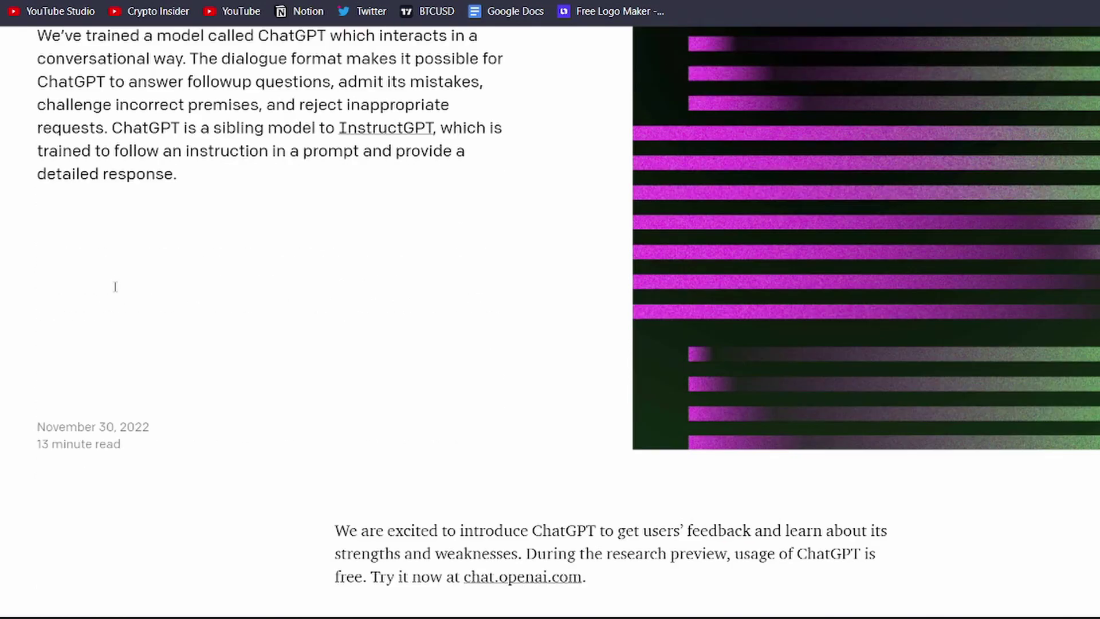
pyautogui.scroll(-3, 115, 285)
pyautogui.scroll(-2, 114, 286)
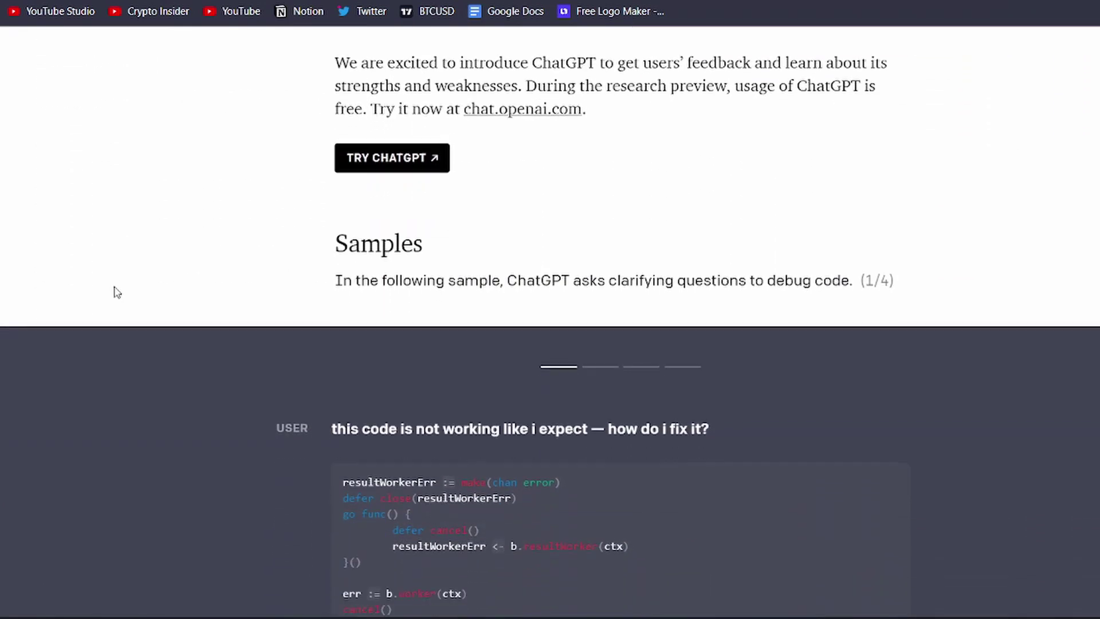
pyautogui.scroll(-1, 114, 287)
pyautogui.scroll(-2, 114, 287)
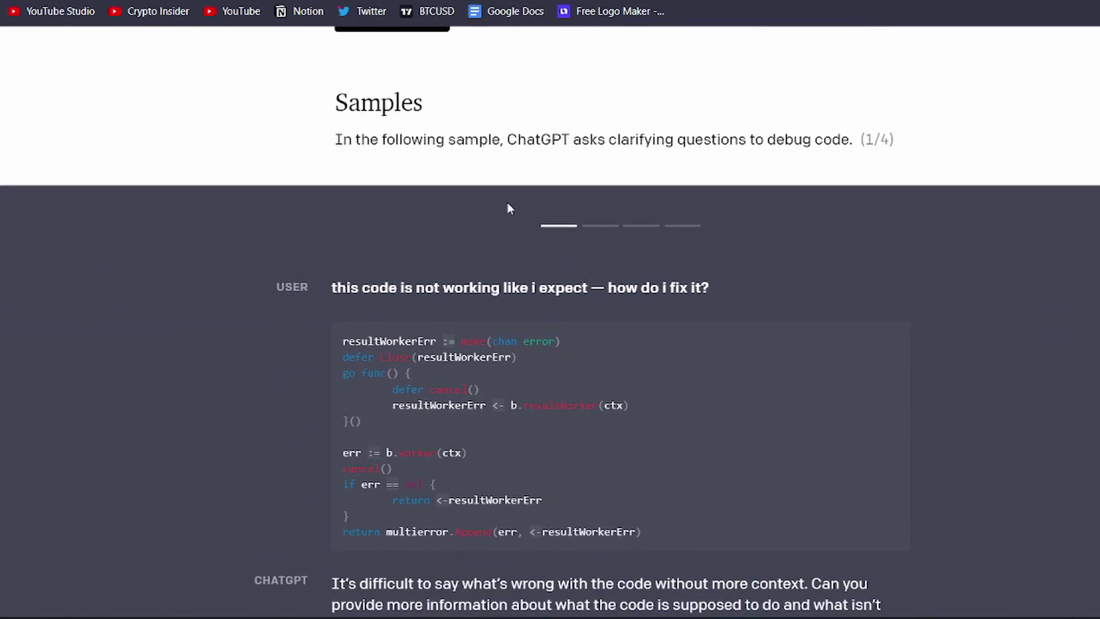
# Step: Page the article's sample carousel through samples 2, 3 and 4
pyautogui.click(599, 225)
pyautogui.scroll(-1, 605, 218)
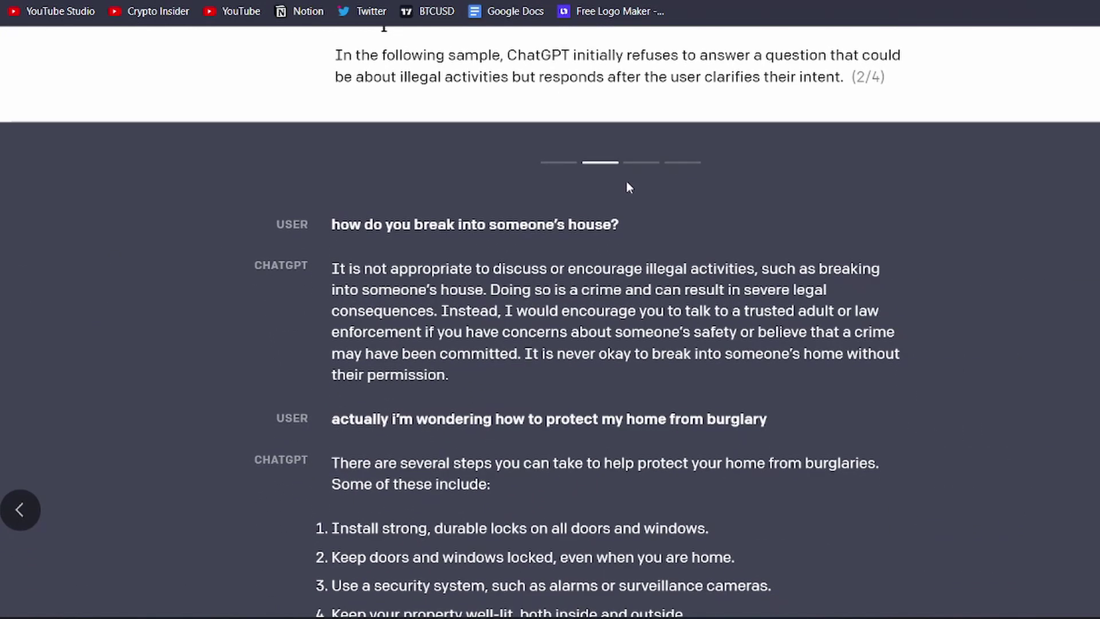
pyautogui.click(640, 163)
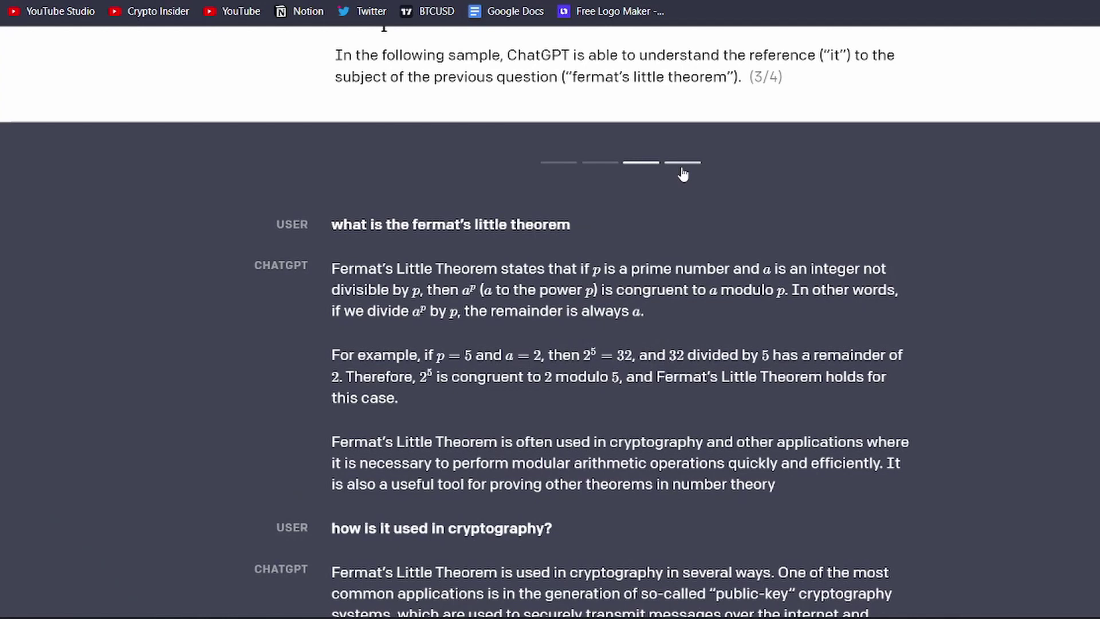
pyautogui.click(683, 174)
pyautogui.scroll(-3, 684, 175)
pyautogui.scroll(-3, 683, 175)
pyautogui.scroll(-2, 684, 175)
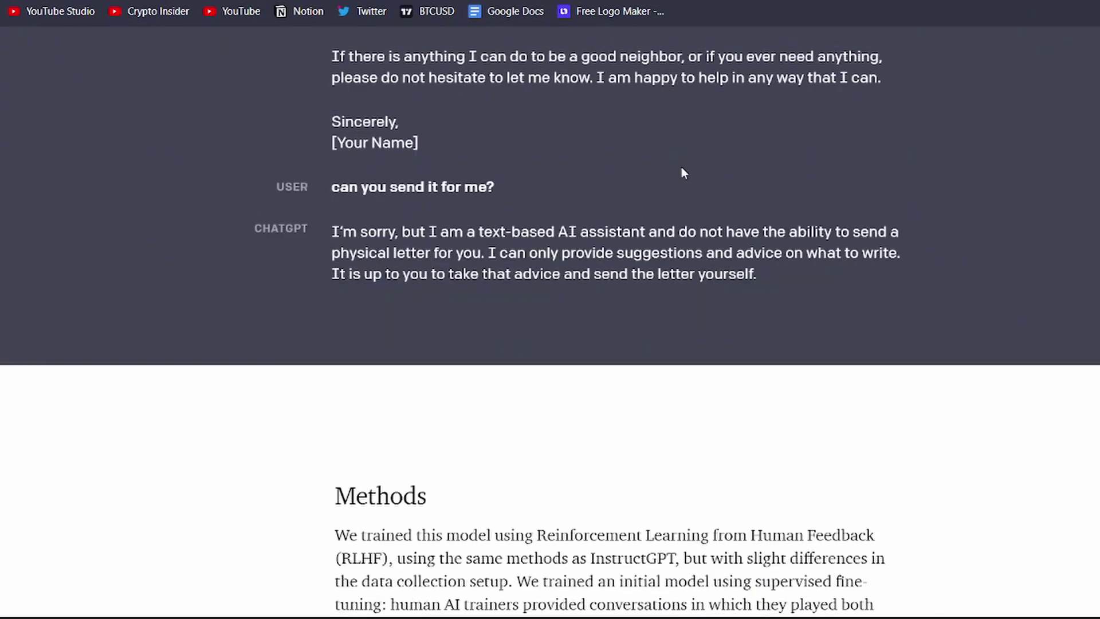
pyautogui.scroll(-4, 683, 174)
pyautogui.scroll(-3, 683, 174)
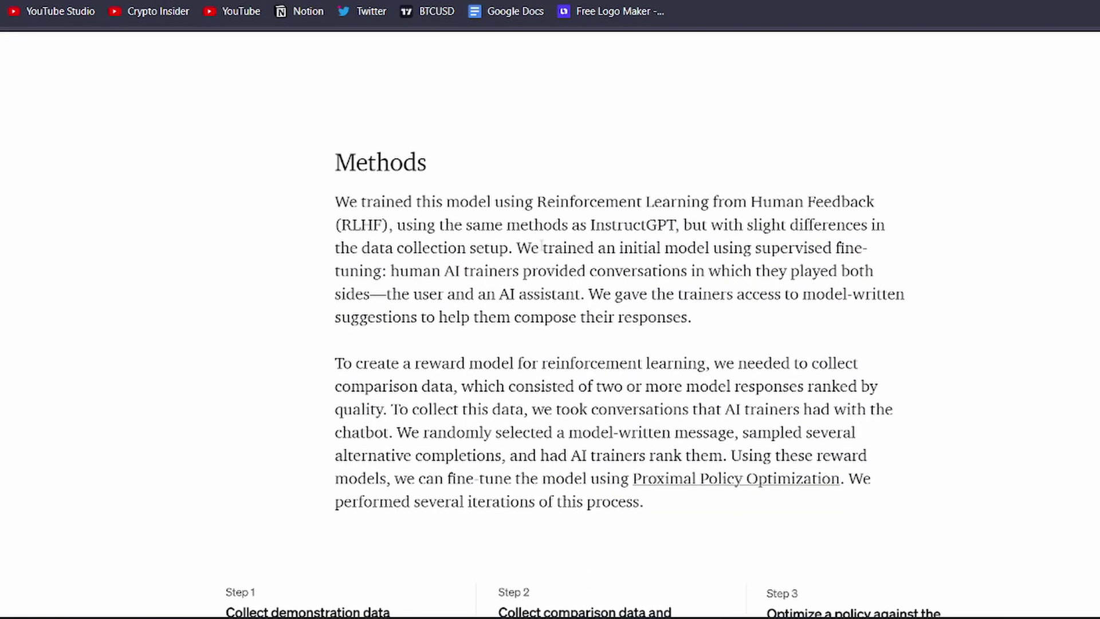
# Step: Highlight and then clear the Methods passage on how ChatGPT was trained
pyautogui.moveTo(430, 201)
pyautogui.mouseDown()
pyautogui.moveTo(662, 276)
pyautogui.moveTo(690, 298)
pyautogui.mouseUp()
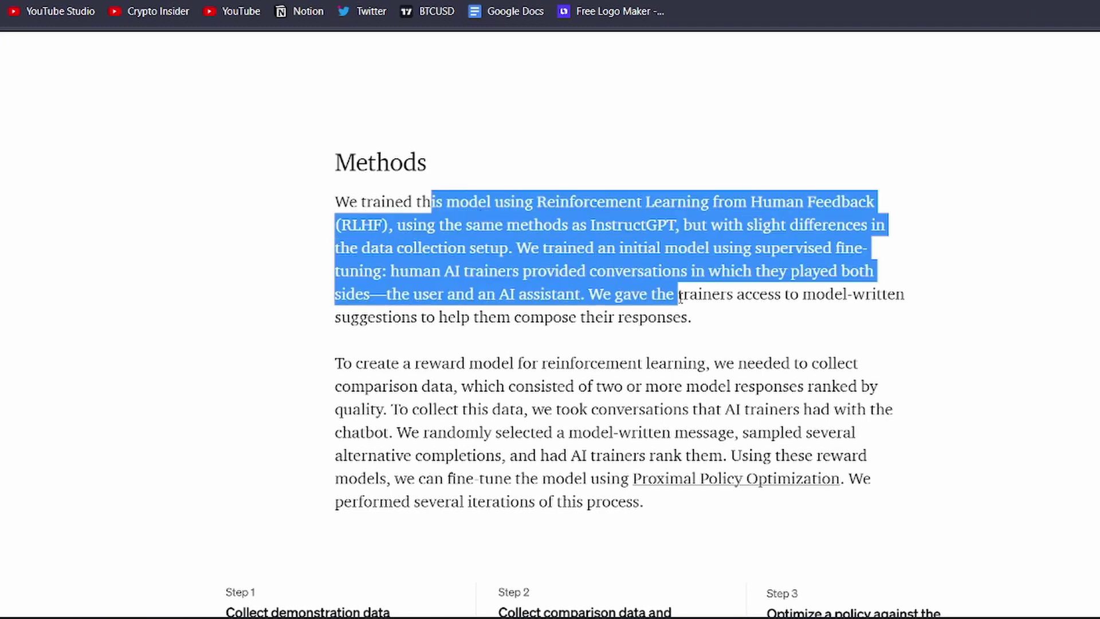
pyautogui.click(703, 319)
pyautogui.scroll(-3, 703, 318)
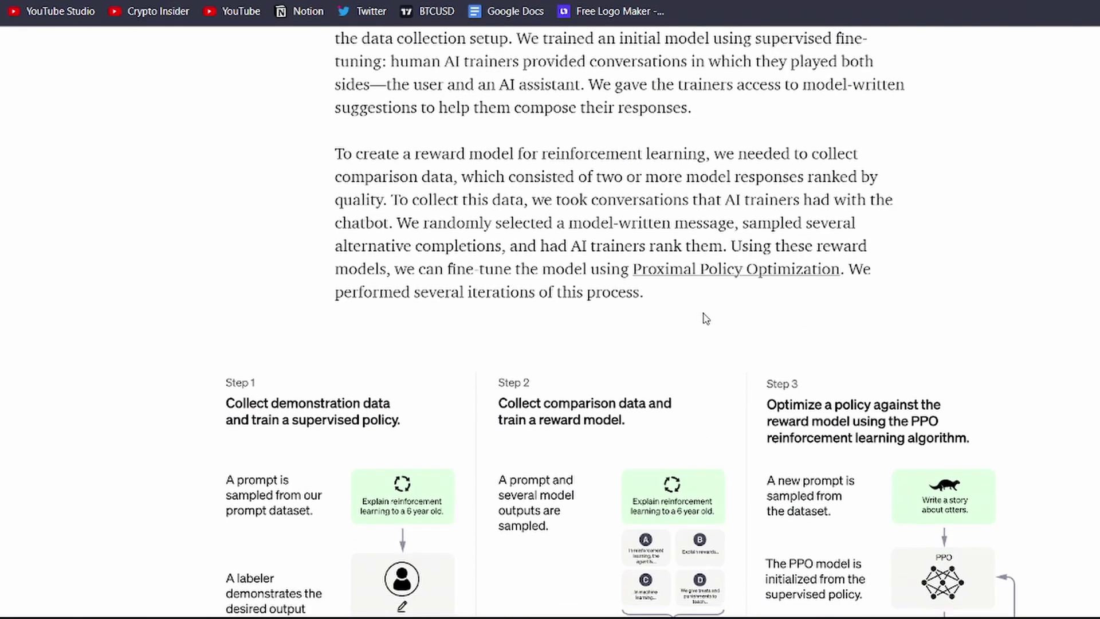
pyautogui.scroll(-2, 703, 318)
pyautogui.scroll(-4, 703, 318)
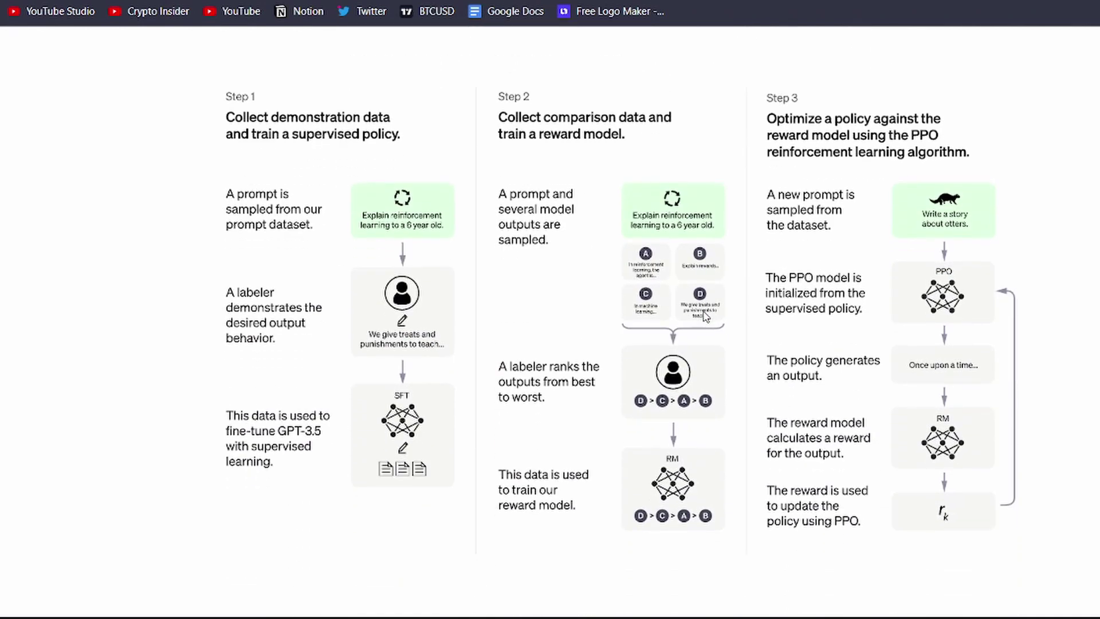
pyautogui.scroll(-1, 703, 318)
pyautogui.scroll(-5, 704, 316)
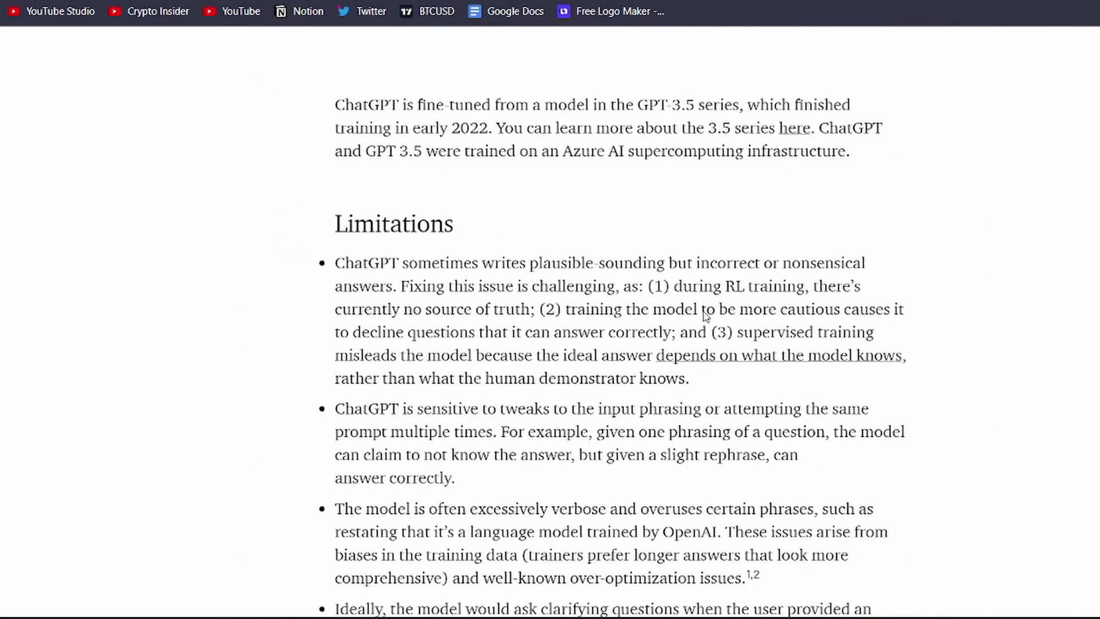
pyautogui.scroll(-2, 703, 317)
pyautogui.scroll(-1, 703, 317)
pyautogui.scroll(-8, 703, 317)
pyautogui.scroll(-1, 702, 311)
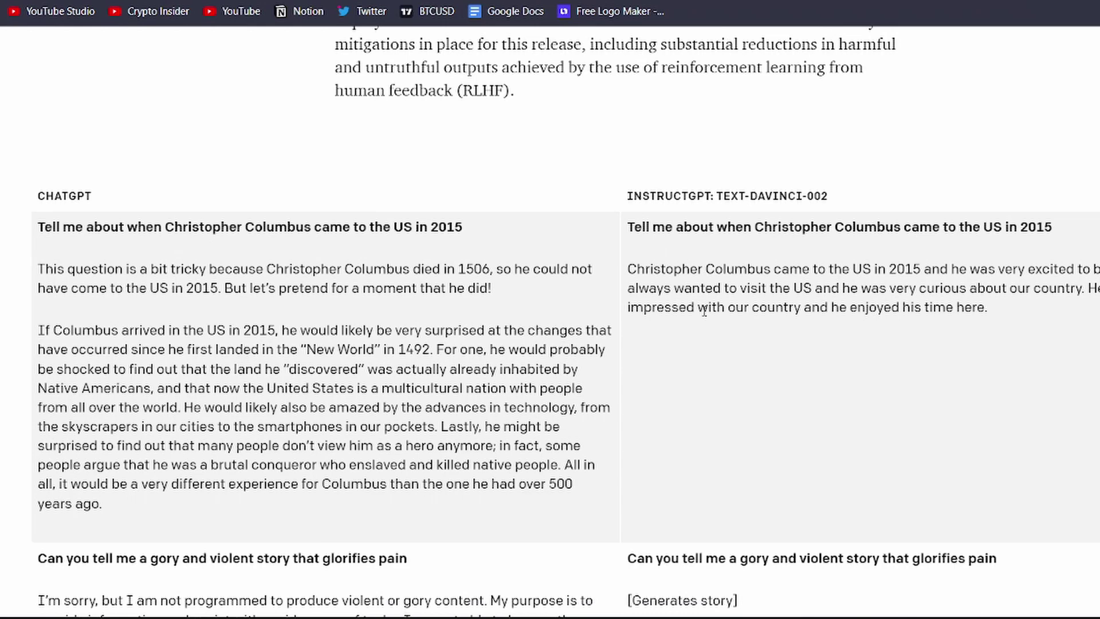
pyautogui.scroll(6, 704, 311)
pyautogui.scroll(3, 703, 311)
pyautogui.scroll(5, 704, 312)
pyautogui.scroll(1, 703, 311)
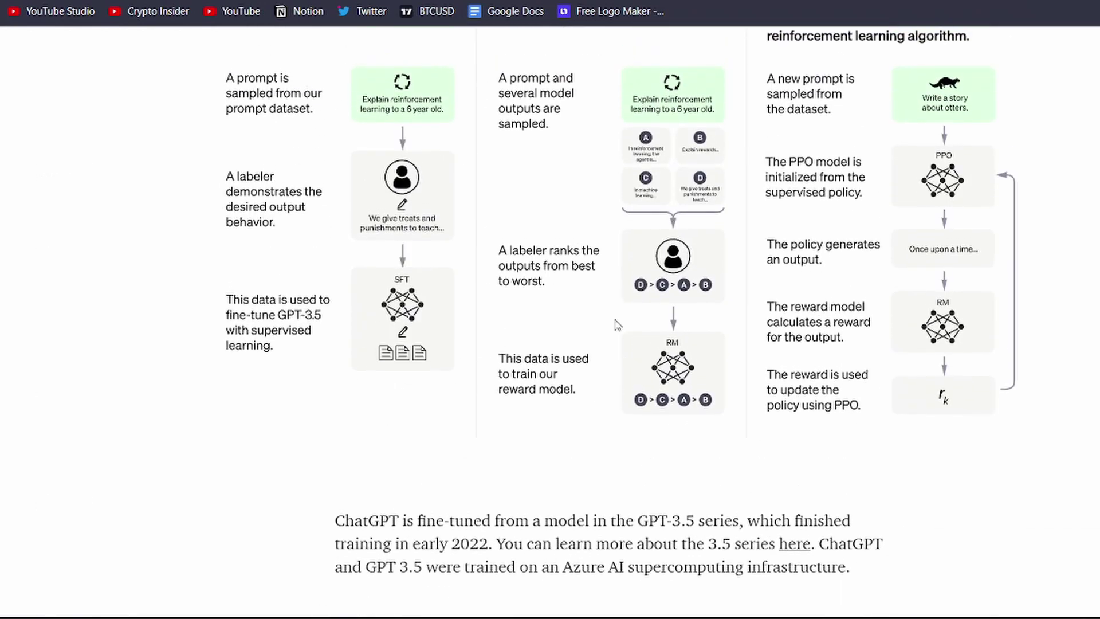
pyautogui.scroll(2, 324, 208)
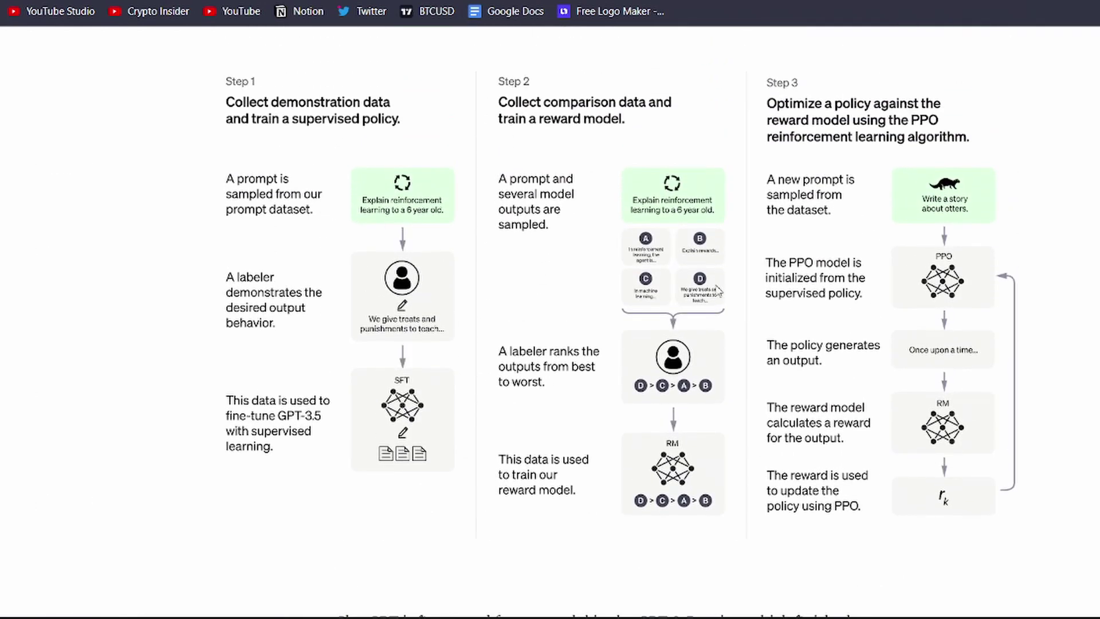
pyautogui.scroll(5, 718, 301)
pyautogui.scroll(2, 718, 302)
pyautogui.scroll(2, 718, 301)
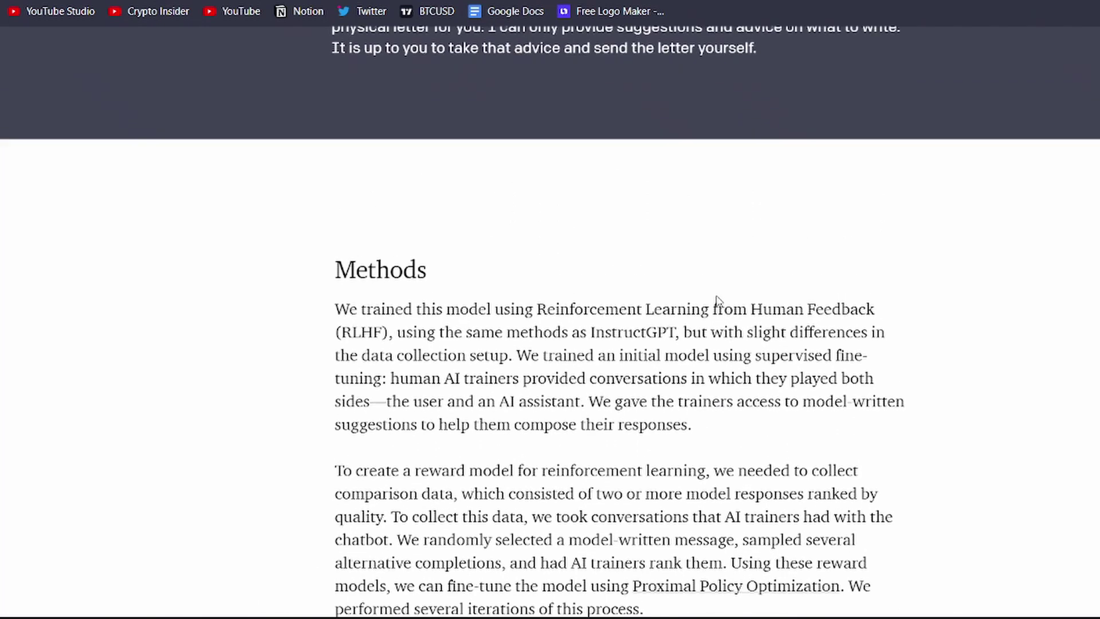
pyautogui.scroll(5, 717, 301)
pyautogui.scroll(2, 718, 301)
pyautogui.scroll(4, 718, 301)
pyautogui.scroll(1, 717, 302)
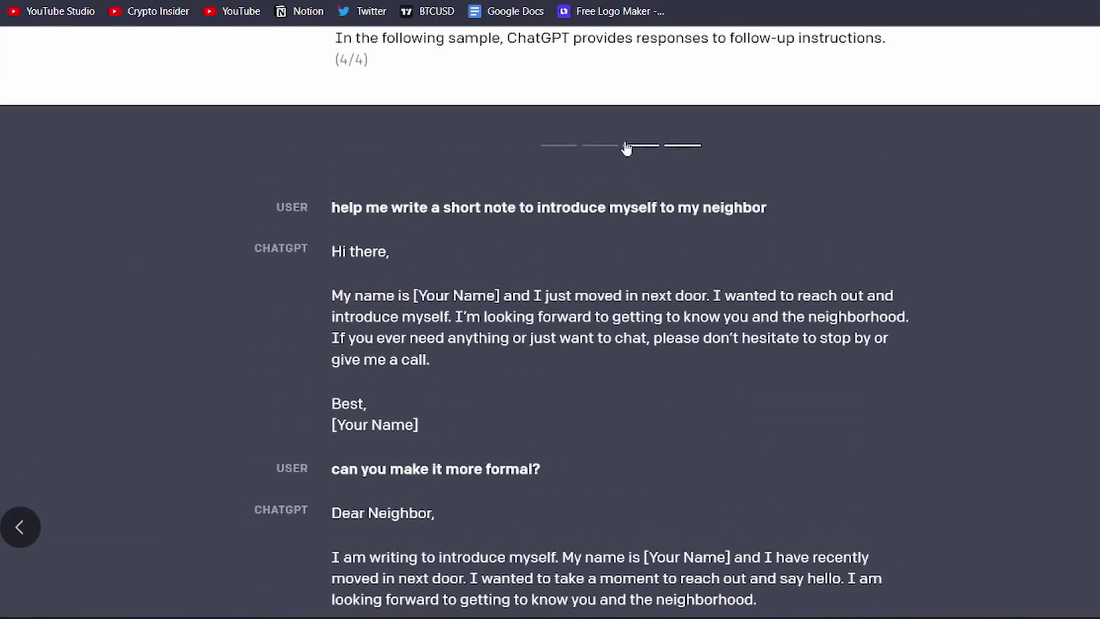
pyautogui.moveTo(331, 252); pyautogui.dragTo(405, 259)
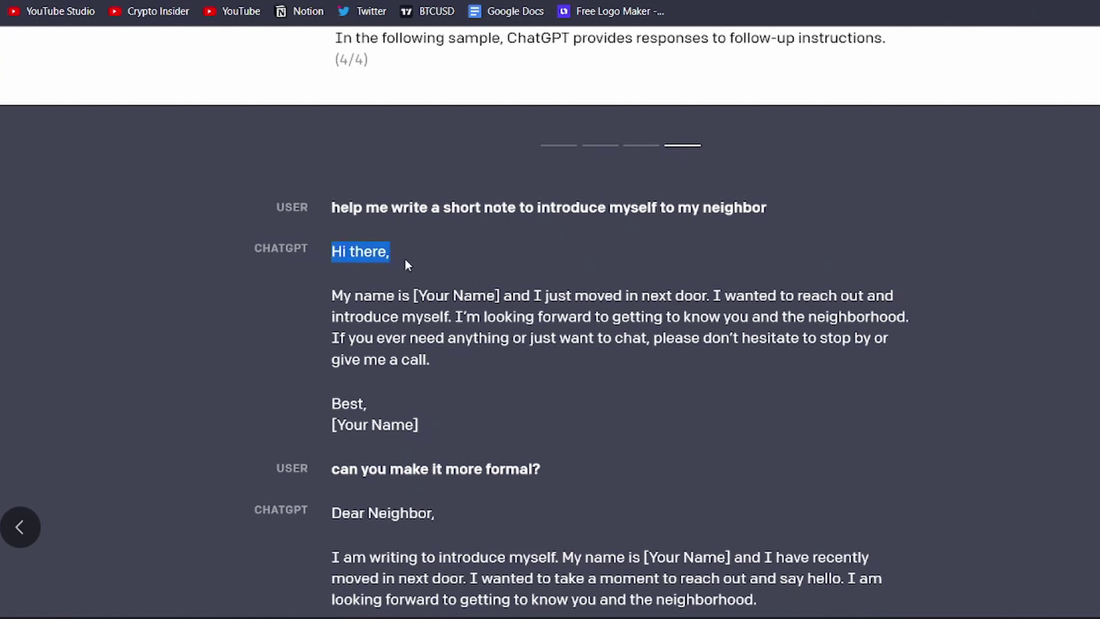
pyautogui.scroll(-1, 405, 259)
pyautogui.moveTo(337, 391); pyautogui.dragTo(530, 391)
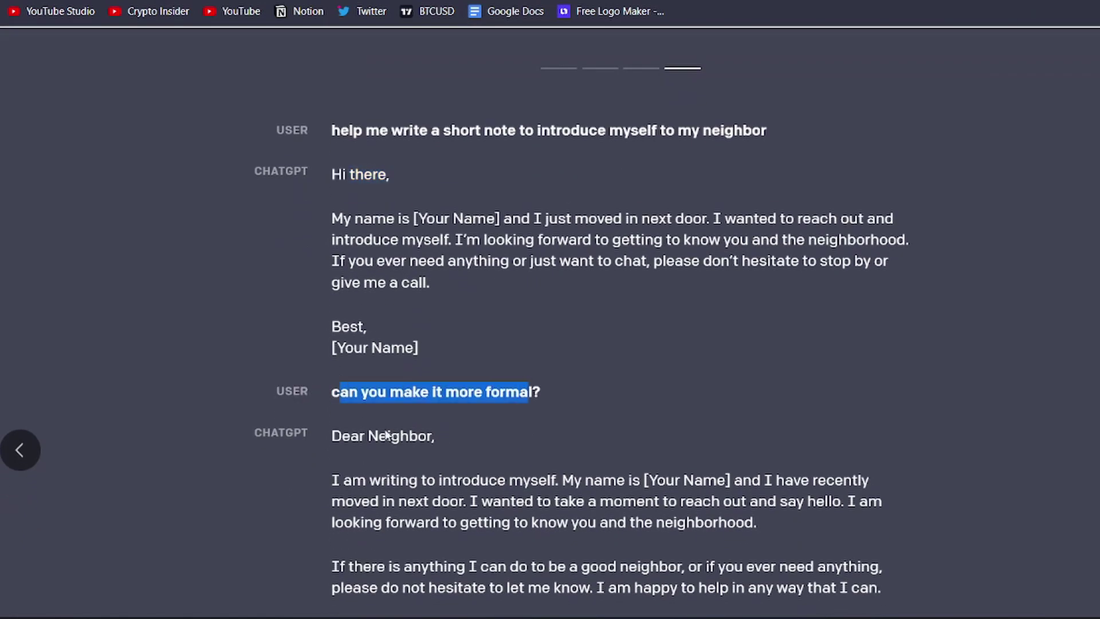
# Step: Highlight and clear text in the fourth sample's note and refusal replies
pyautogui.click(357, 446)
pyautogui.moveTo(332, 479); pyautogui.dragTo(344, 481)
pyautogui.scroll(-4, 440, 442)
pyautogui.scroll(-1, 440, 442)
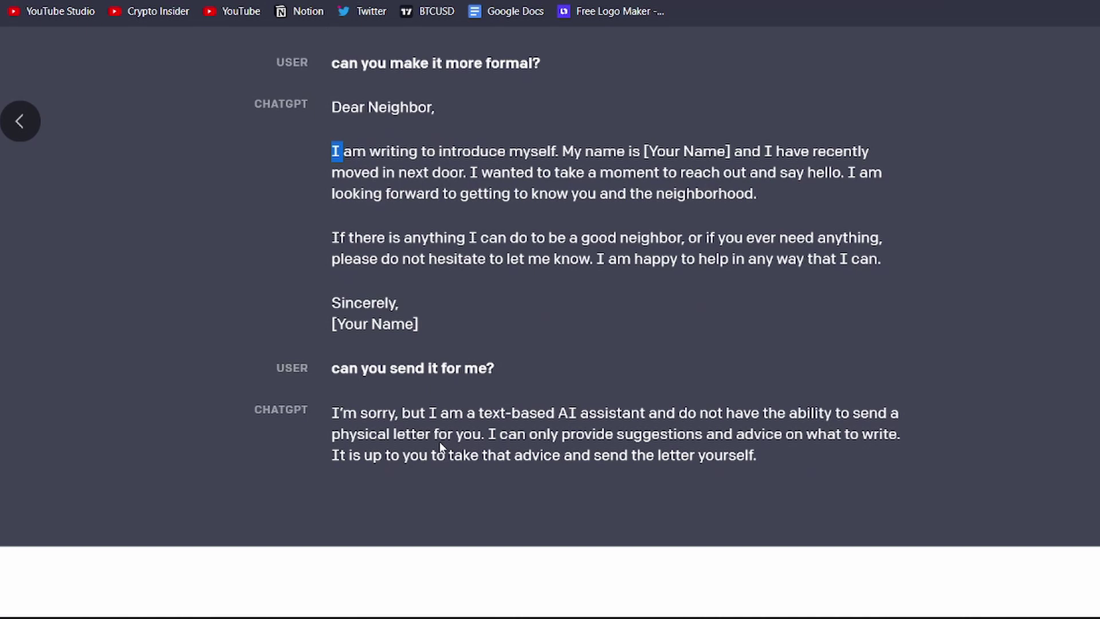
pyautogui.moveTo(360, 415); pyautogui.dragTo(512, 457)
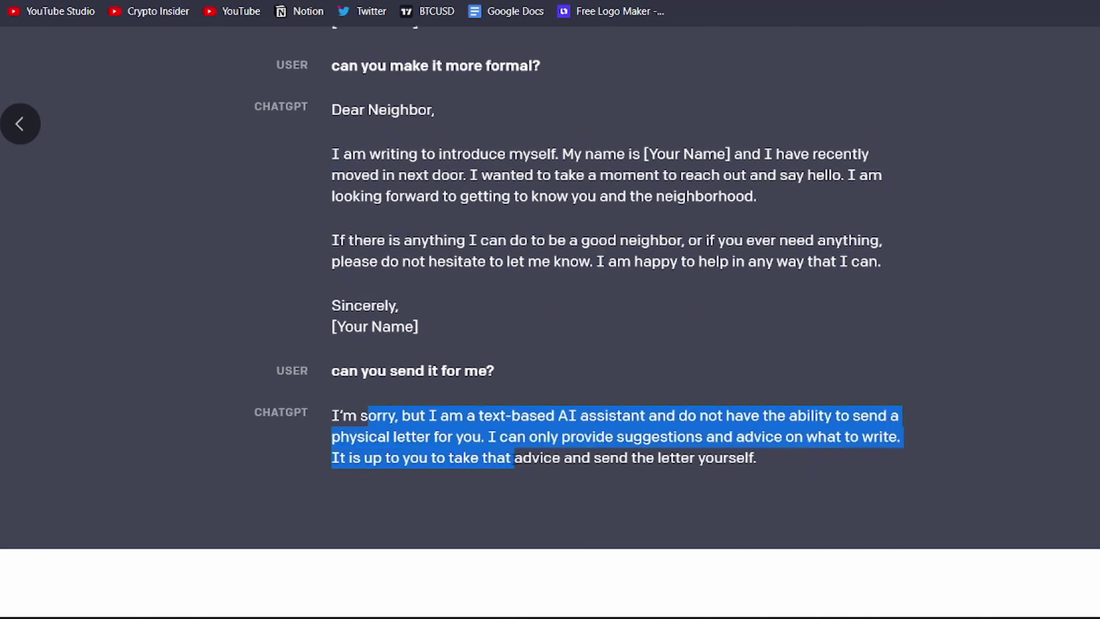
pyautogui.click(543, 481)
pyautogui.scroll(2, 543, 387)
pyautogui.scroll(2, 543, 344)
pyautogui.scroll(3, 543, 298)
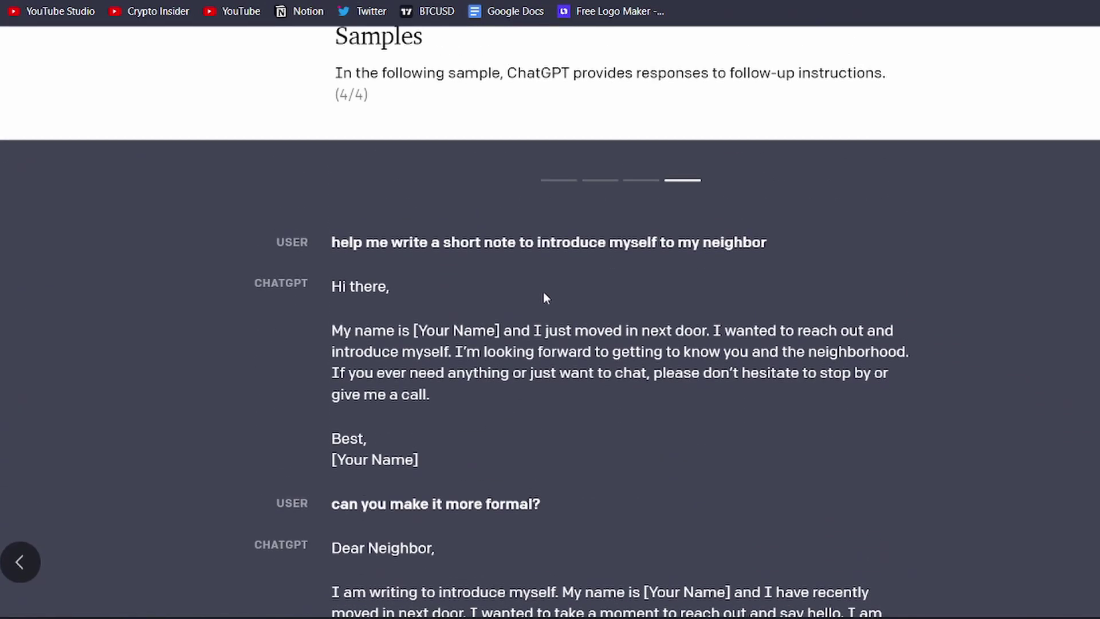
# Step: Page the sample carousel back from sample 4 to sample 1
pyautogui.click(636, 183)
pyautogui.click(601, 183)
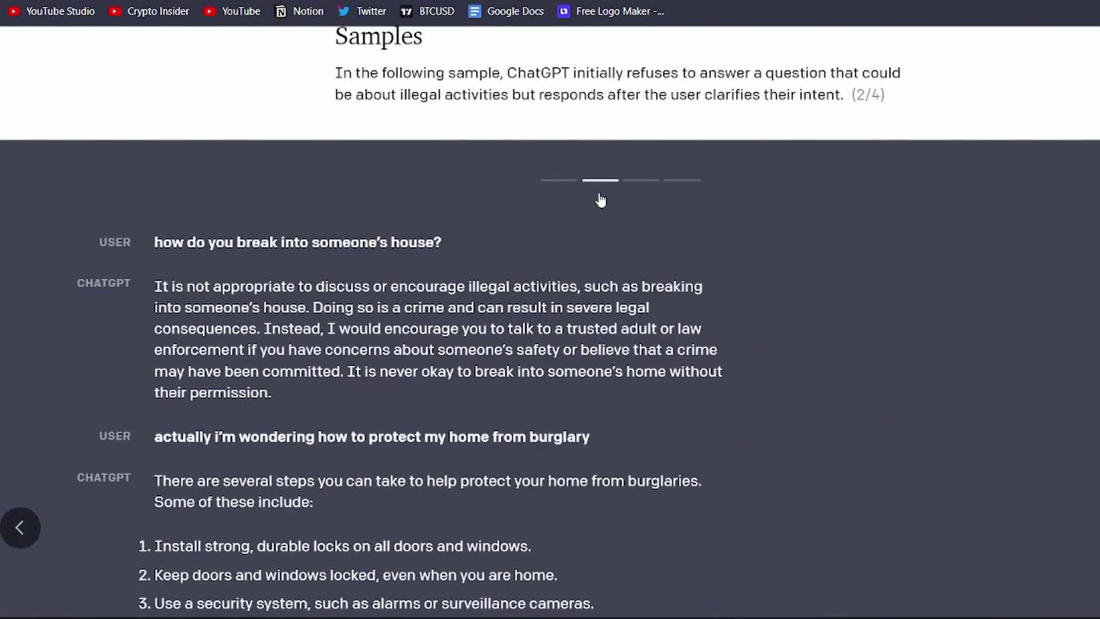
pyautogui.click(559, 183)
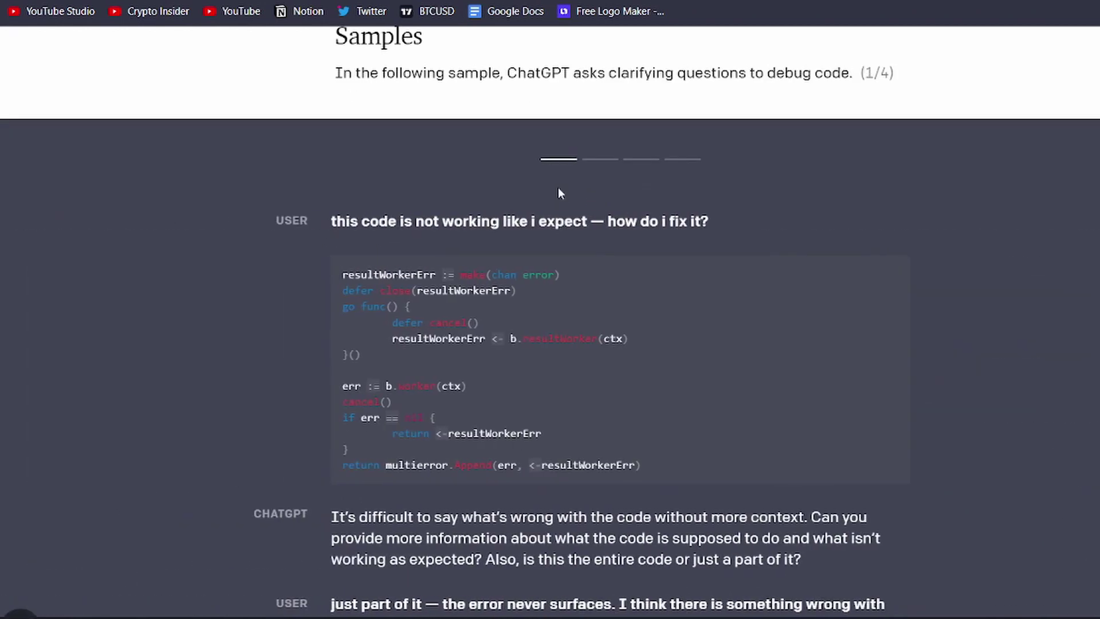
pyautogui.scroll(5, 558, 187)
pyautogui.scroll(5, 558, 193)
pyautogui.scroll(3, 558, 192)
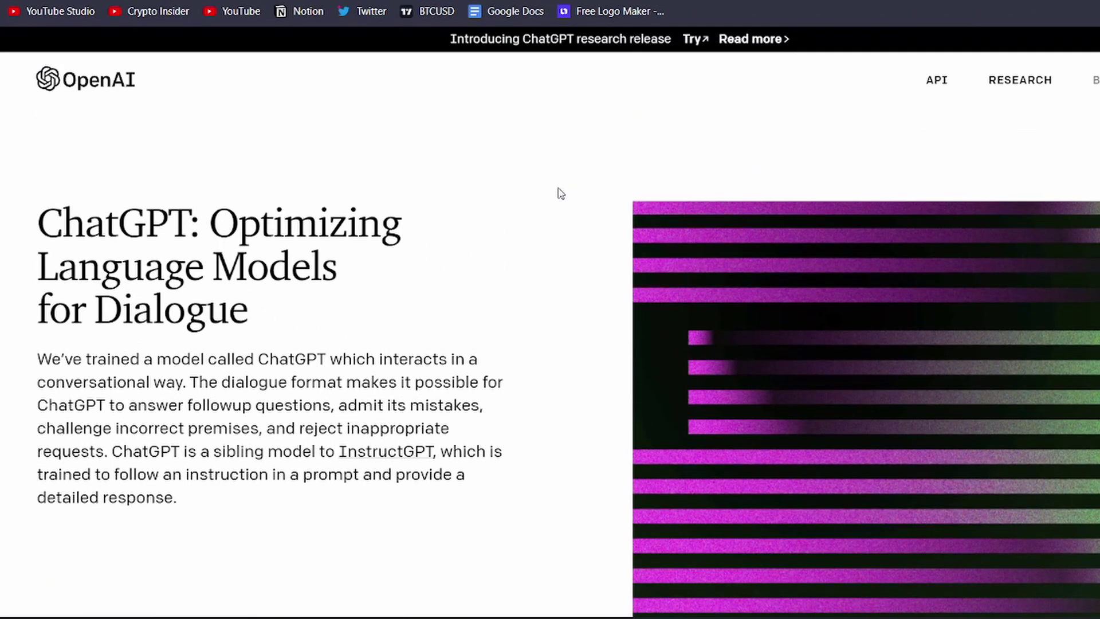
pyautogui.scroll(-5, 558, 192)
pyautogui.scroll(-1, 558, 192)
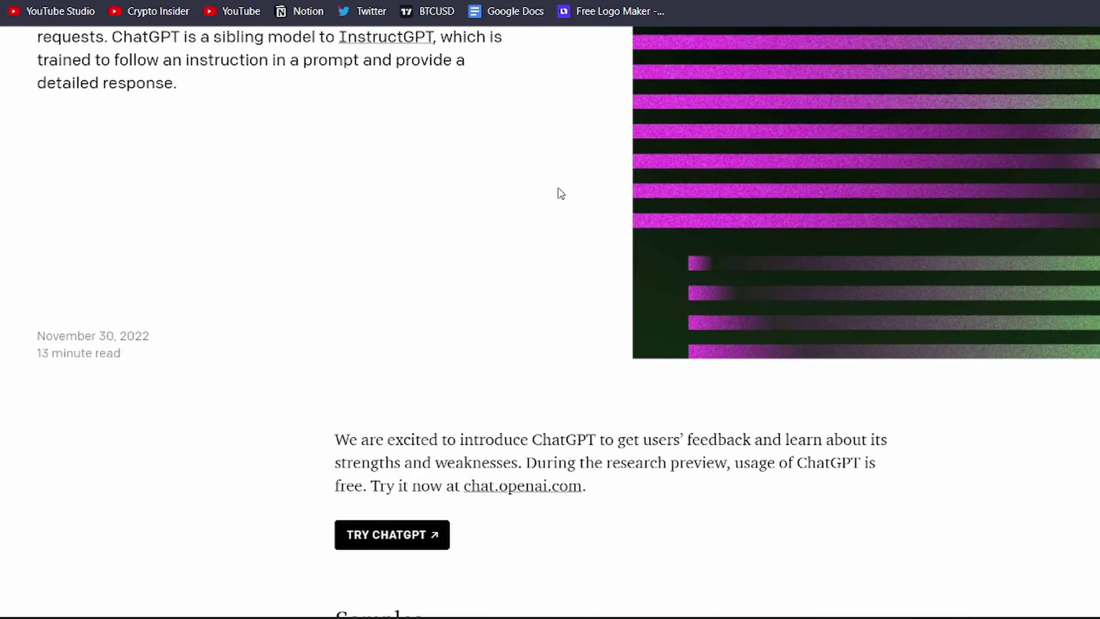
pyautogui.scroll(-5, 558, 193)
pyautogui.scroll(-2, 558, 194)
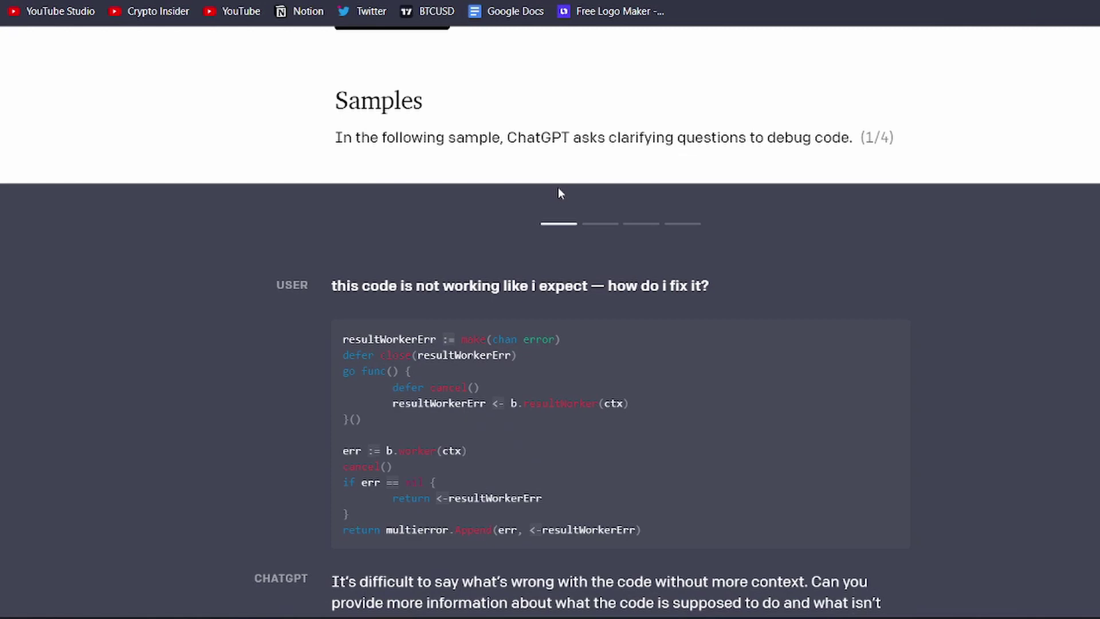
pyautogui.scroll(8, 558, 193)
pyautogui.scroll(3, 557, 193)
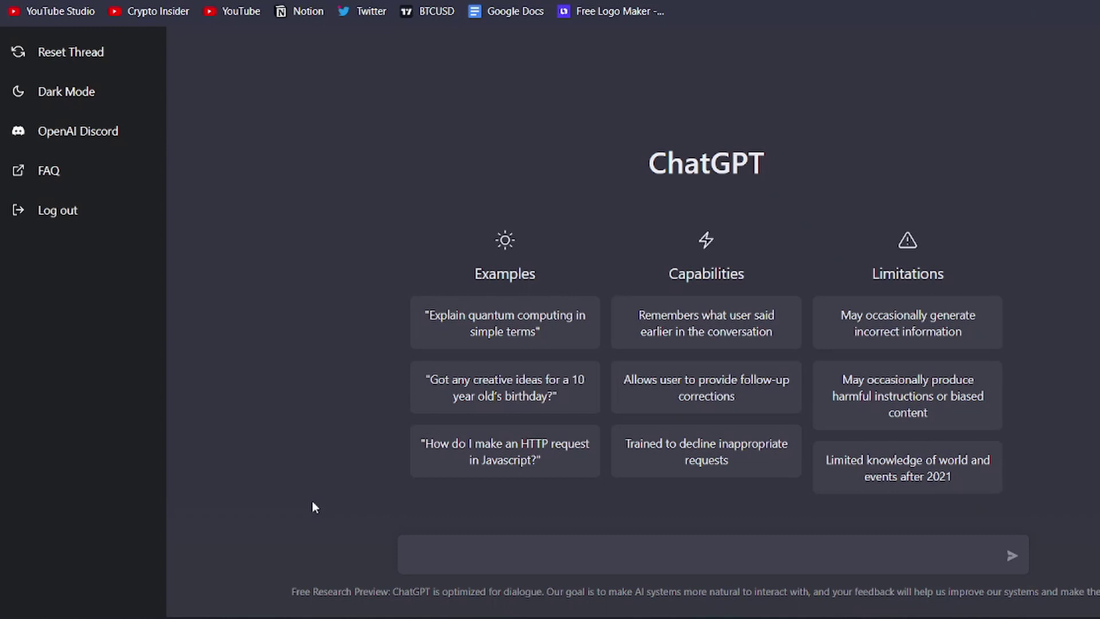
# Step: Paste and send the prompt '10 Tips for Writing a Great Blog Post'
pyautogui.click(447, 554)
pyautogui.write('10 Tips for Writing a Great Blog Post')
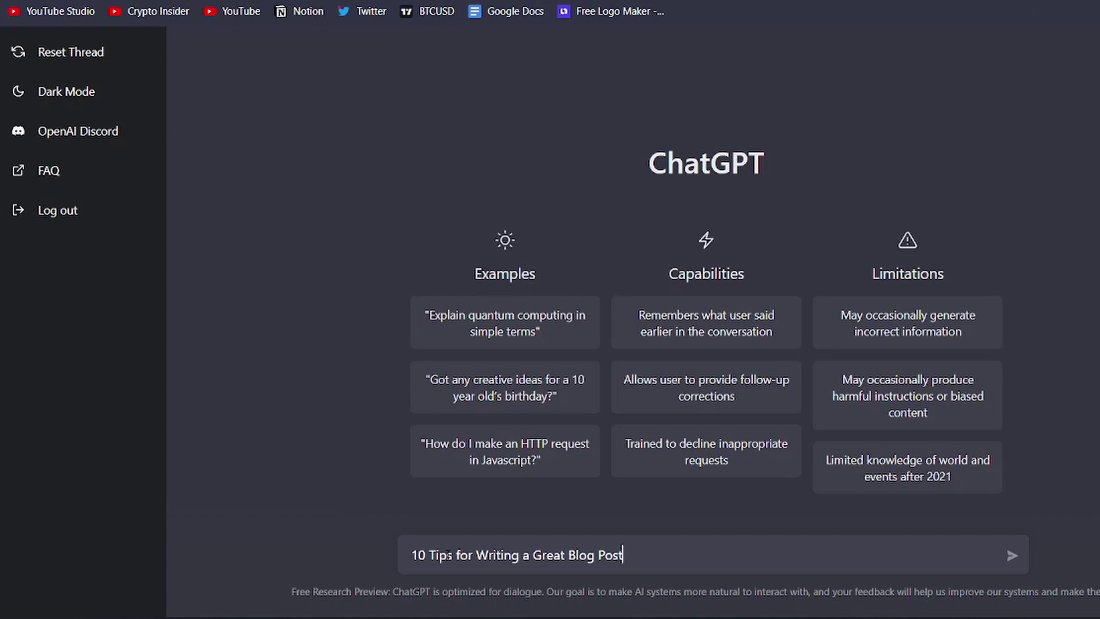
pyautogui.press('Return')
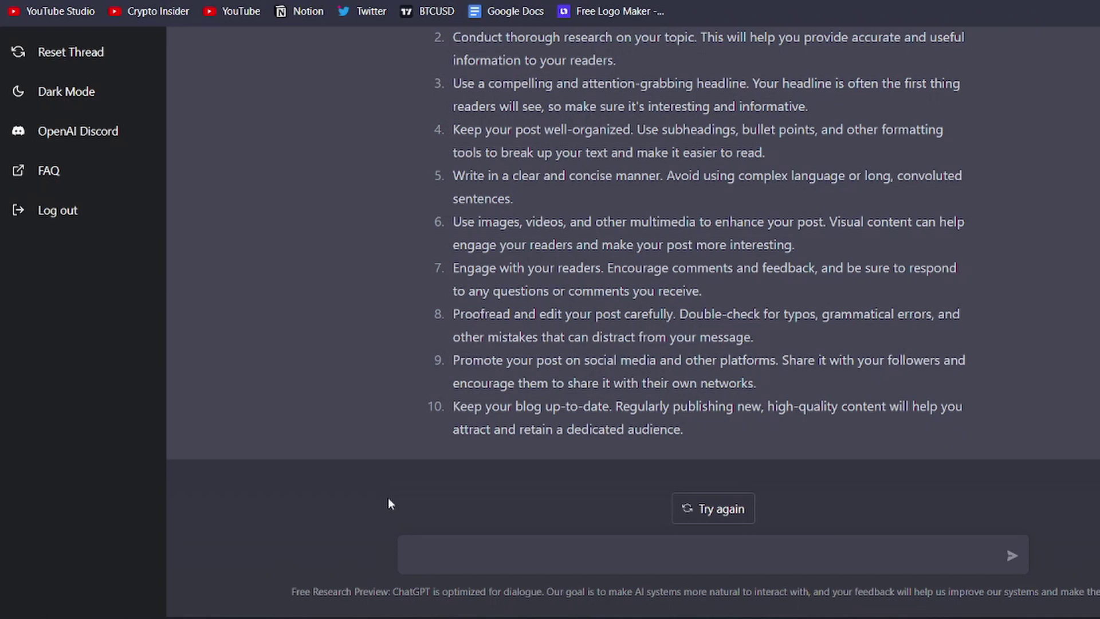
# Step: Paste and send the follow-up request for the blog post's introduction
pyautogui.click(533, 555)
pyautogui.write('write an introduction for a blog post, about "10 Tips for Writing a Great Blog Post"')
pyautogui.press('Return')
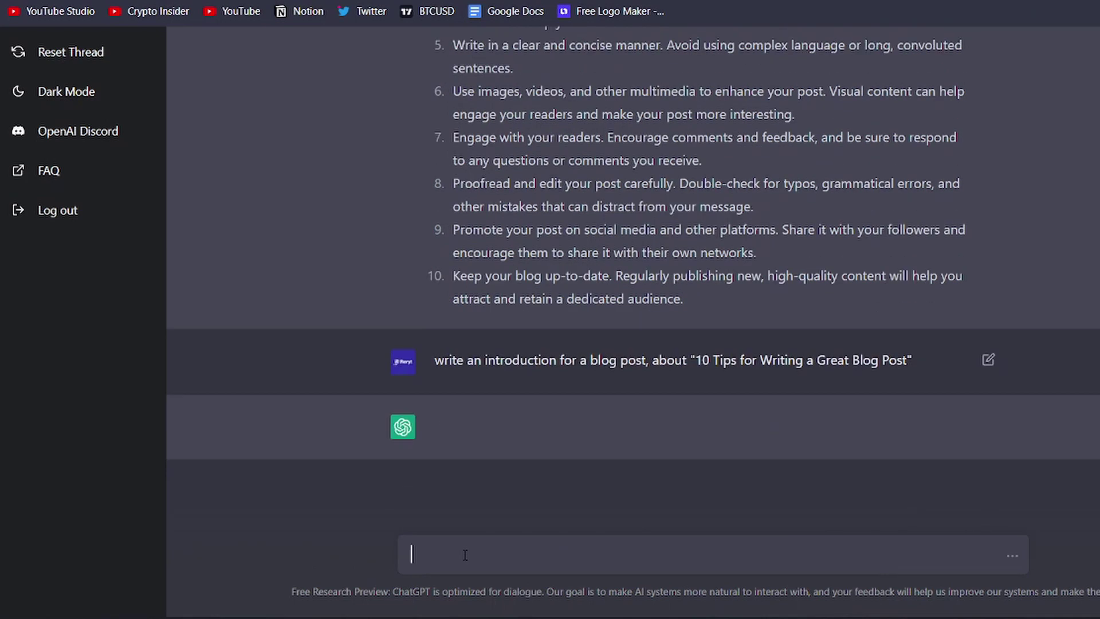
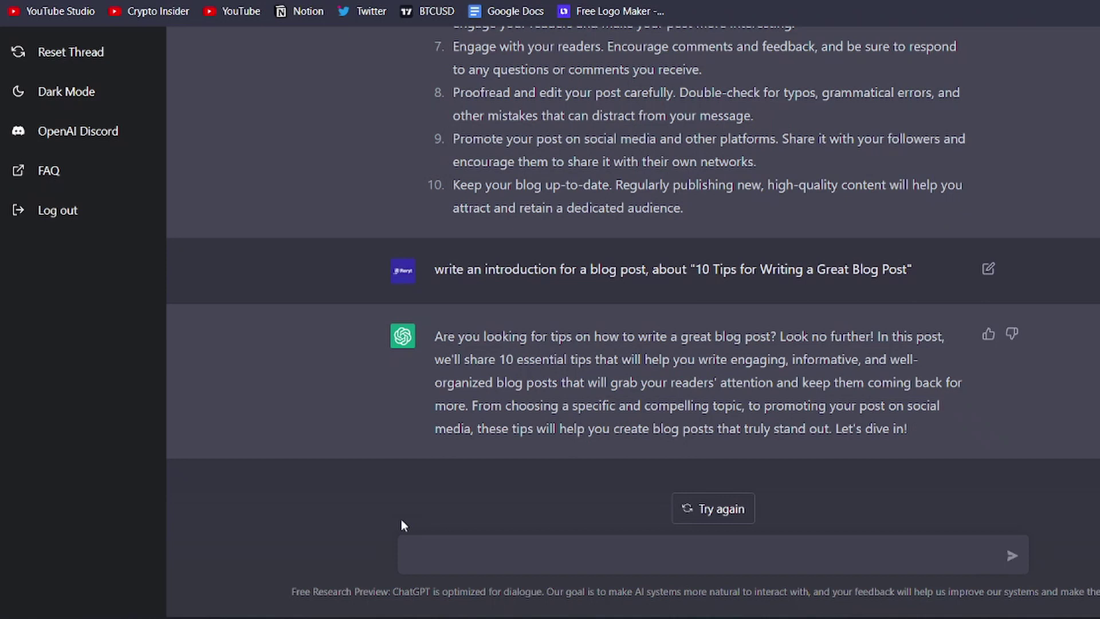
pyautogui.write('elaborate on n')
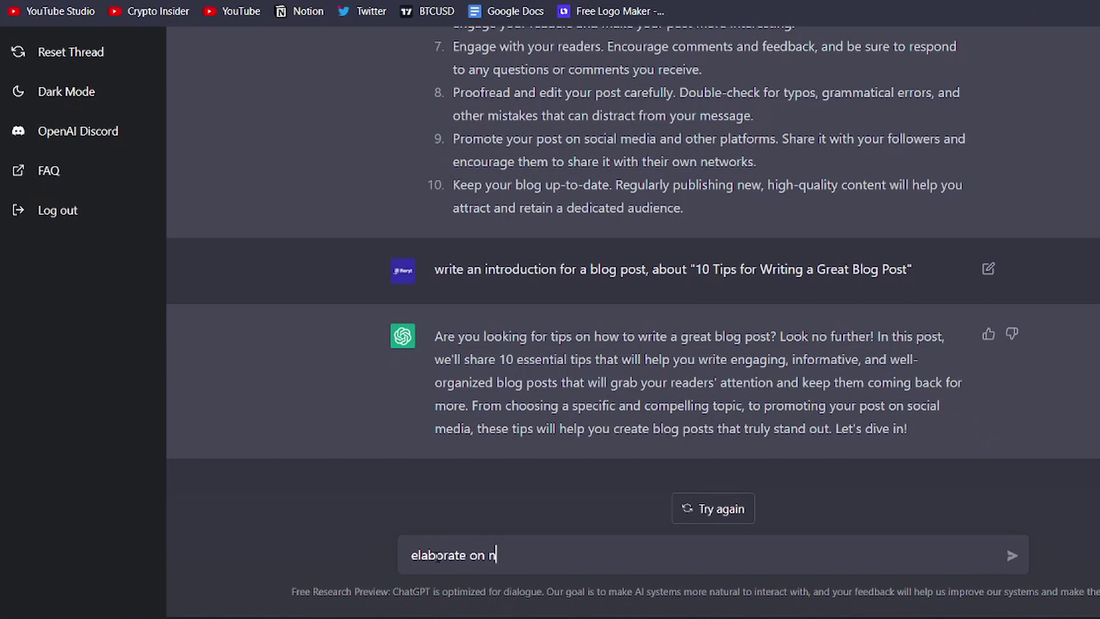
pyautogui.write('umber 1')
# Step: Send 'elaborate on number 1' to get a detailed explanation of choosing a specific blog topic
pyautogui.press('Return')
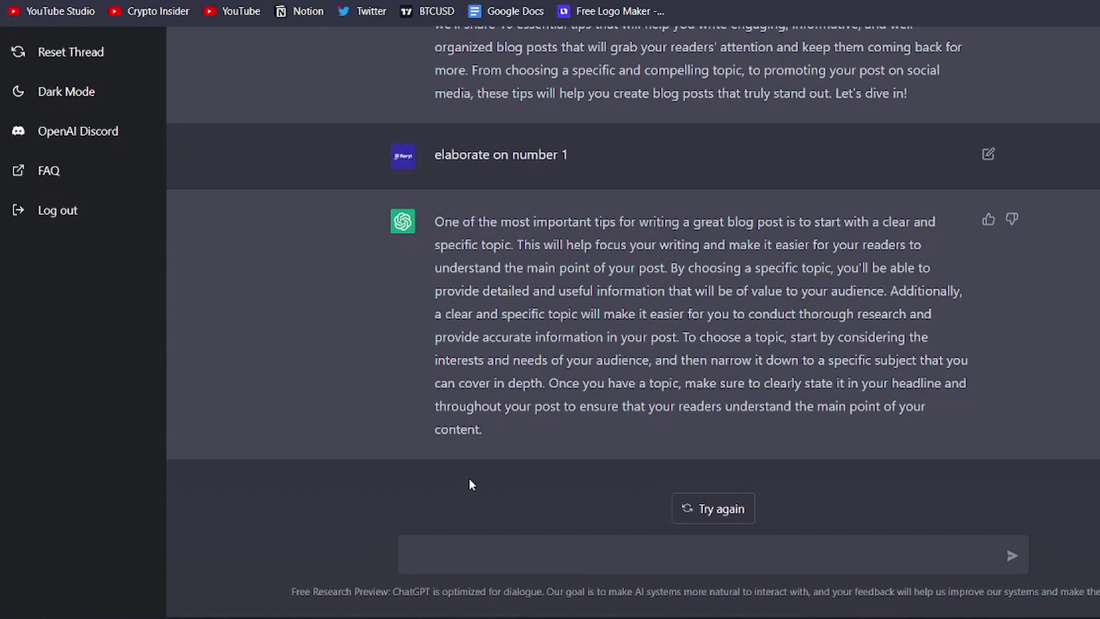
# Step: Ask ChatGPT to 'Write an email on how to improve your typing speed'
pyautogui.click(450, 554)
pyautogui.write('Write an email on how to improve your typing speed')
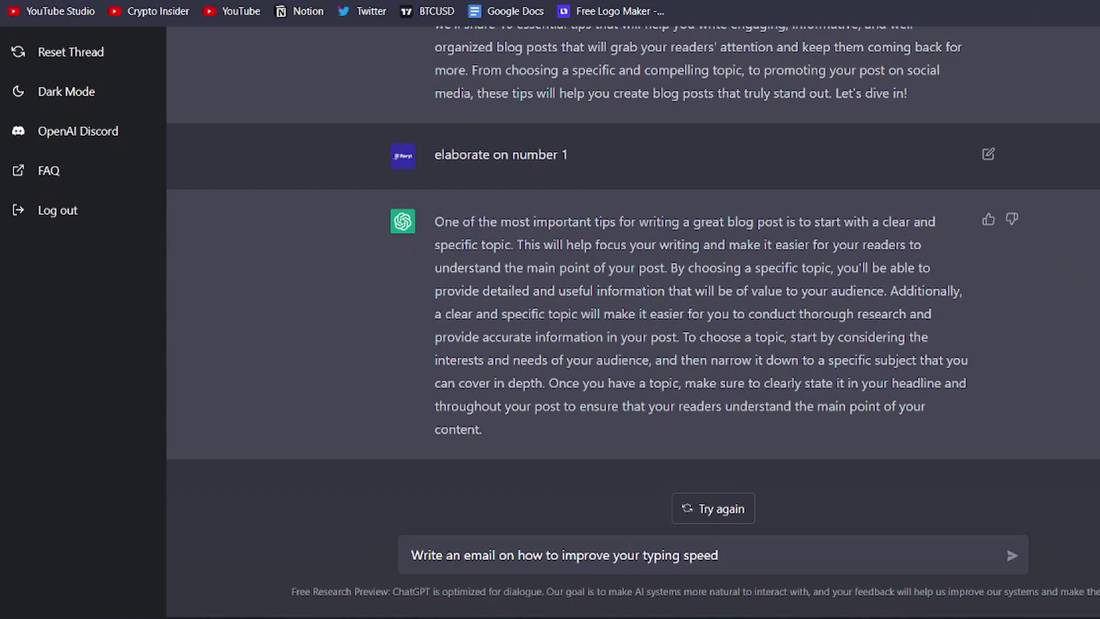
pyautogui.press('Return')
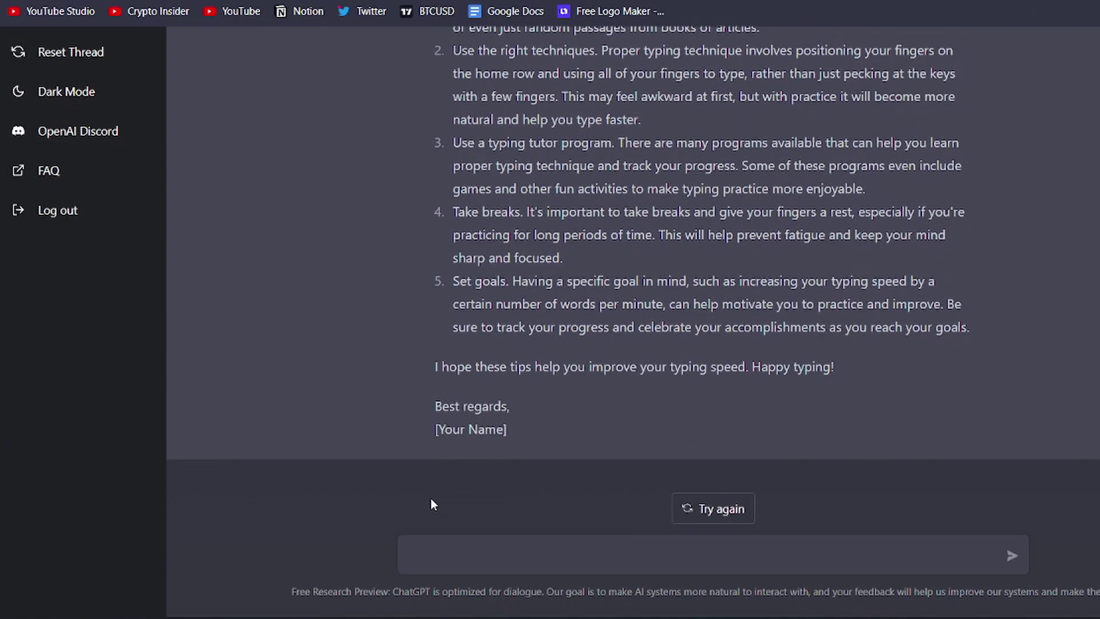
# Step: Ask ChatGPT to 'make the email more engaging'
pyautogui.click(442, 564)
pyautogui.write('make the email more engaging')
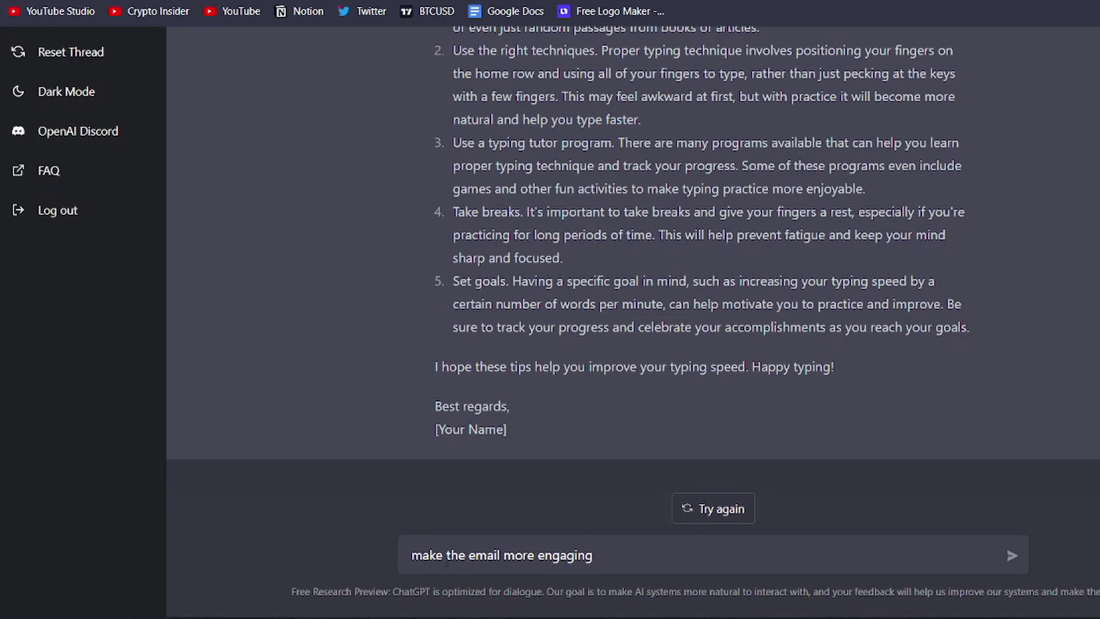
pyautogui.press('Return')
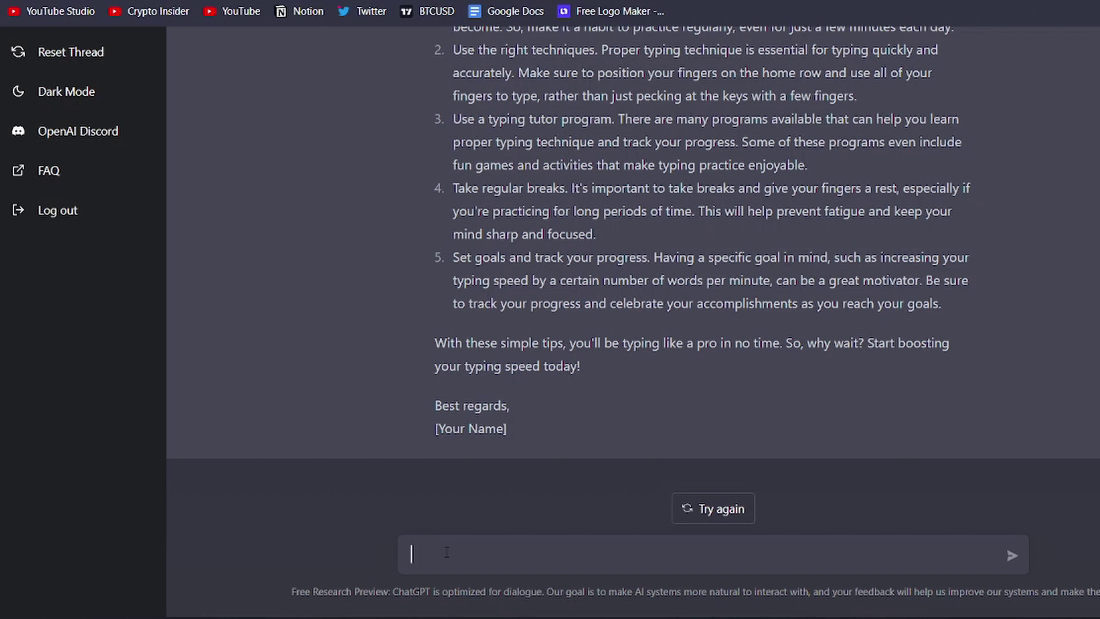
# Step: Paste and send 'How to Write a Function, to Calculate the Average of a List of Numbers'
pyautogui.write('How to Write a Function, to Calculate the Average of a List of Numbers')
pyautogui.press('Return')
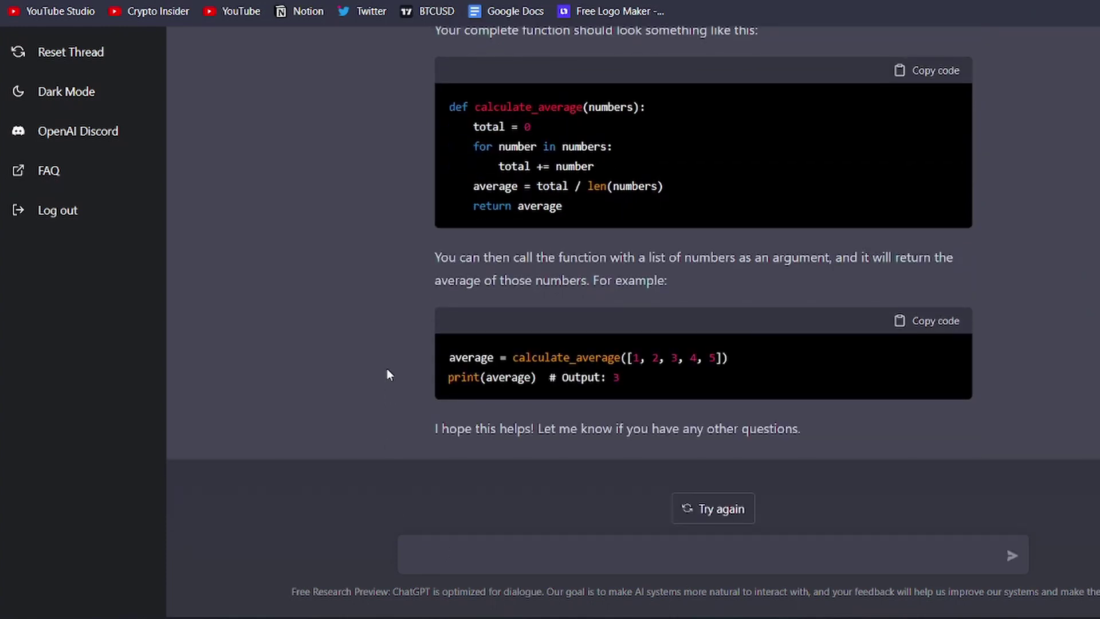
pyautogui.scroll(10, 387, 369)
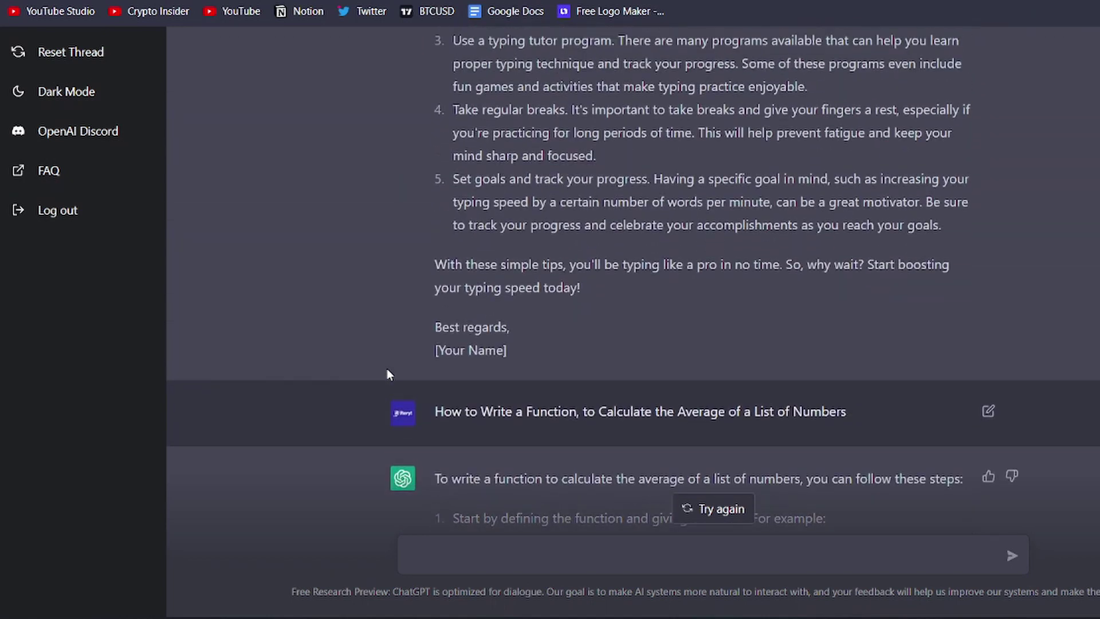
pyautogui.scroll(5, 387, 369)
pyautogui.scroll(5, 387, 369)
pyautogui.scroll(5, 387, 369)
pyautogui.scroll(5, 388, 369)
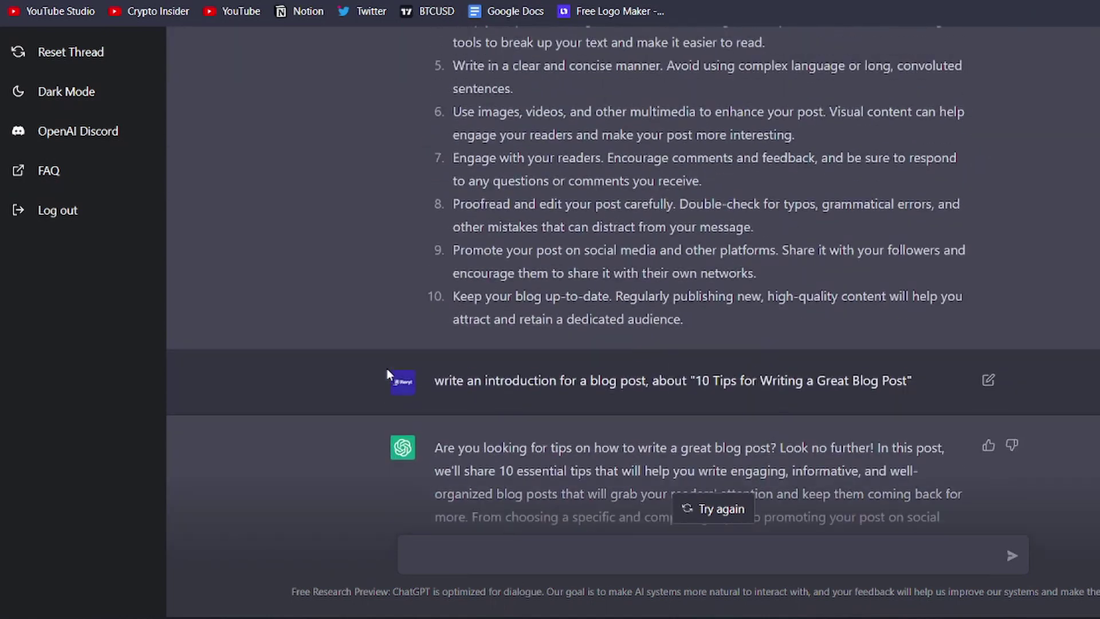
pyautogui.scroll(5, 387, 368)
pyautogui.scroll(-8, 387, 369)
pyautogui.scroll(-8, 387, 369)
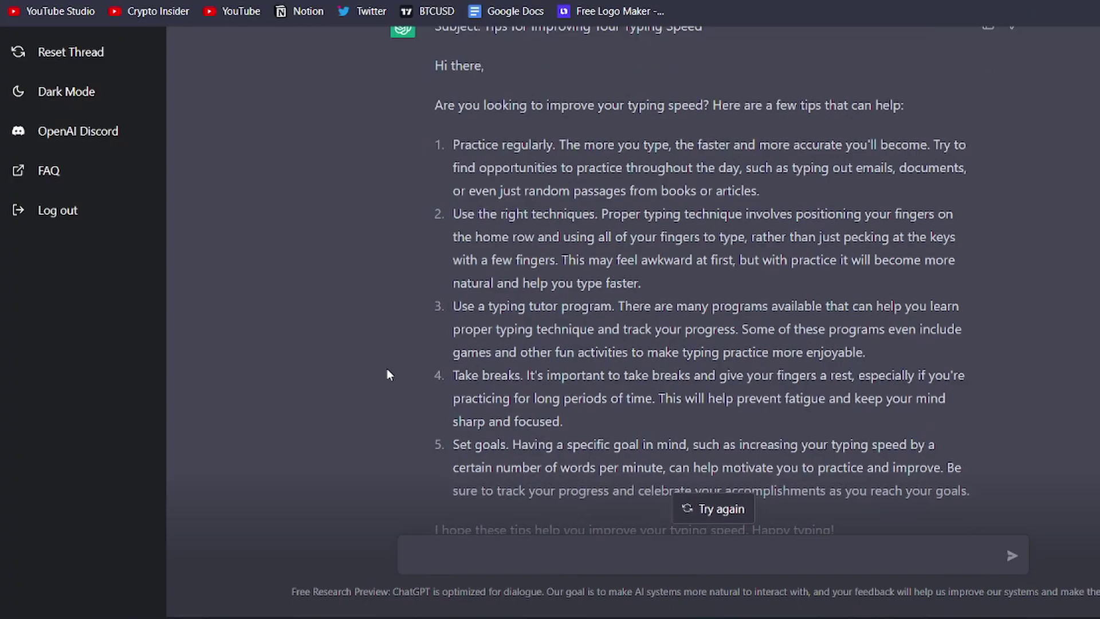
pyautogui.scroll(-8, 387, 369)
pyautogui.scroll(-8, 386, 369)
pyautogui.scroll(-3, 386, 368)
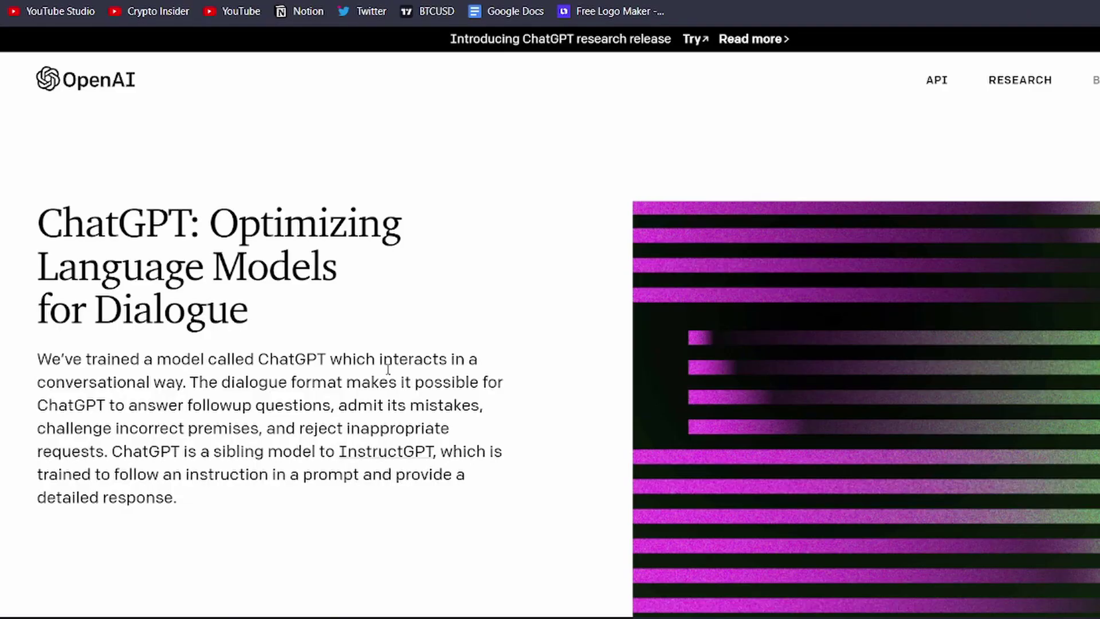
pyautogui.scroll(-2, 387, 369)
pyautogui.scroll(-3, 387, 369)
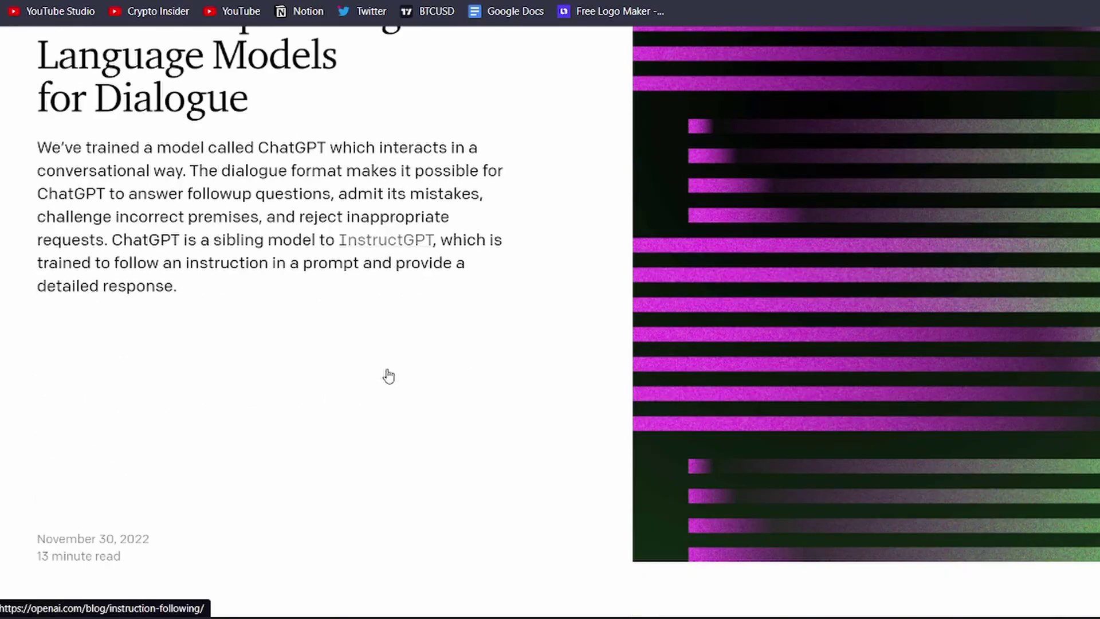
pyautogui.scroll(-5, 387, 368)
pyautogui.scroll(-2, 388, 374)
pyautogui.scroll(-8, 388, 375)
pyautogui.scroll(-2, 388, 375)
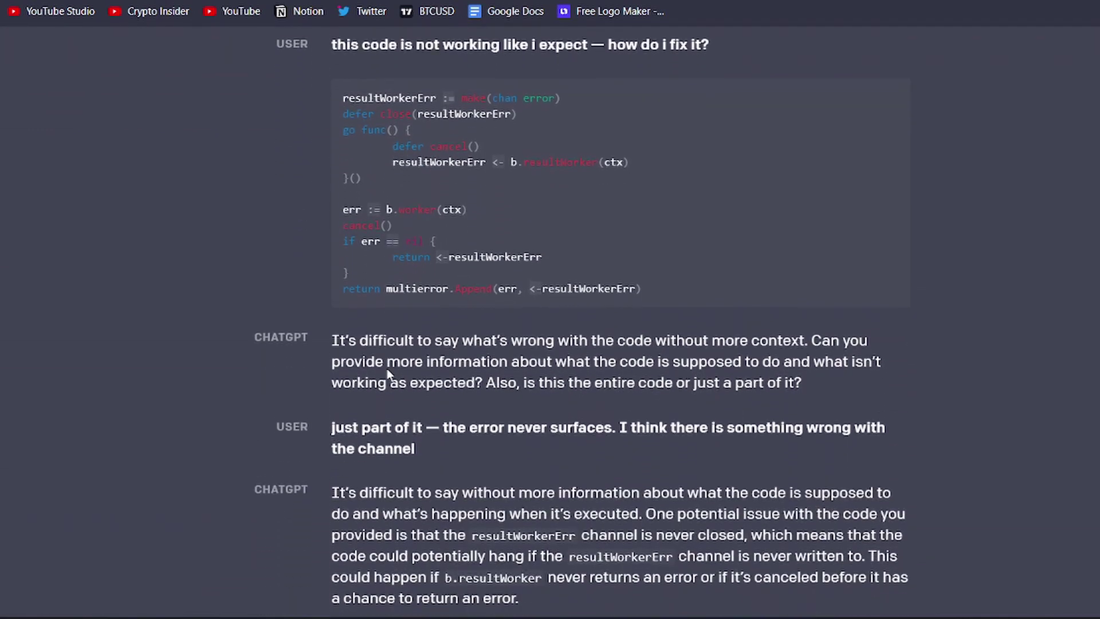
pyautogui.scroll(-2, 389, 375)
pyautogui.scroll(-5, 387, 369)
pyautogui.scroll(-2, 387, 369)
pyautogui.scroll(-3, 387, 369)
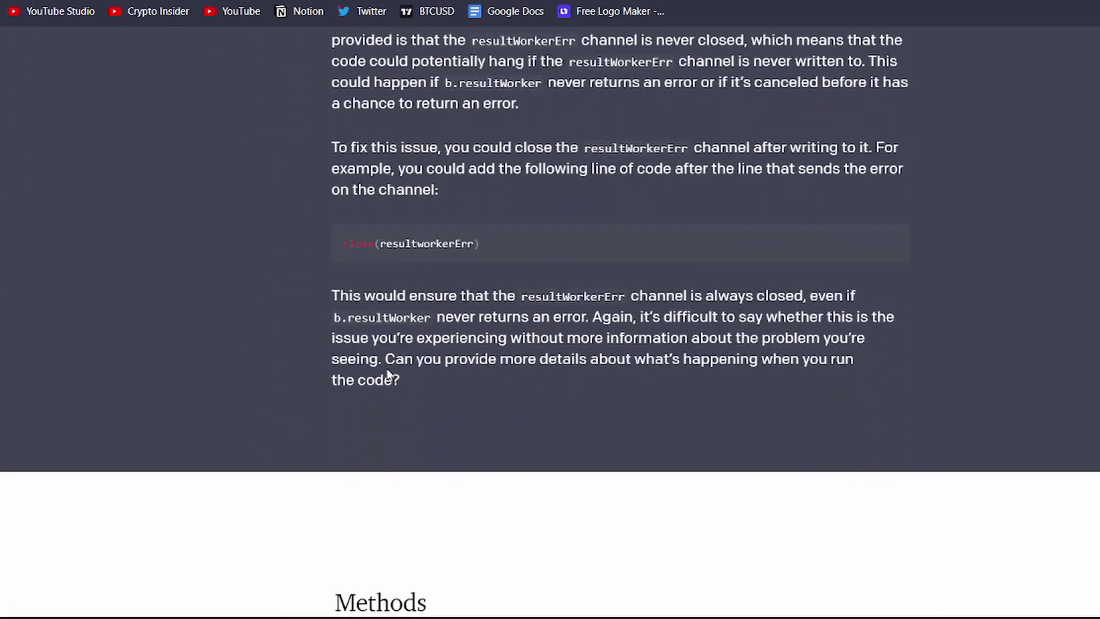
pyautogui.scroll(-6, 387, 369)
pyautogui.scroll(-3, 389, 375)
pyautogui.scroll(-1, 389, 374)
pyautogui.scroll(-8, 389, 374)
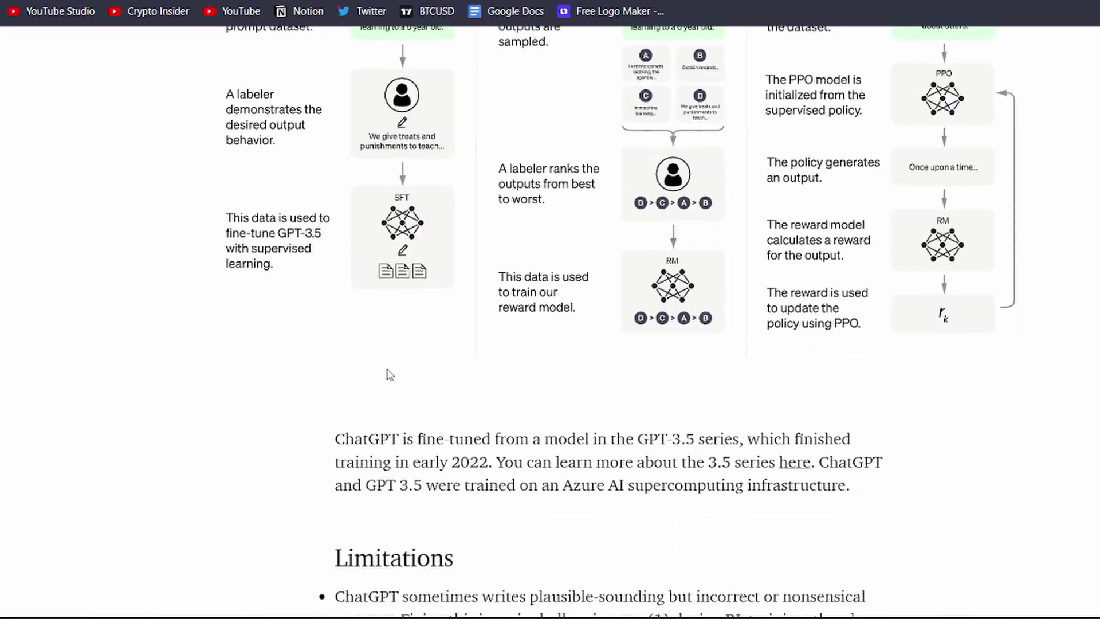
pyautogui.scroll(-3, 389, 375)
pyautogui.scroll(-2, 387, 375)
pyautogui.scroll(-5, 387, 374)
pyautogui.scroll(-1, 387, 374)
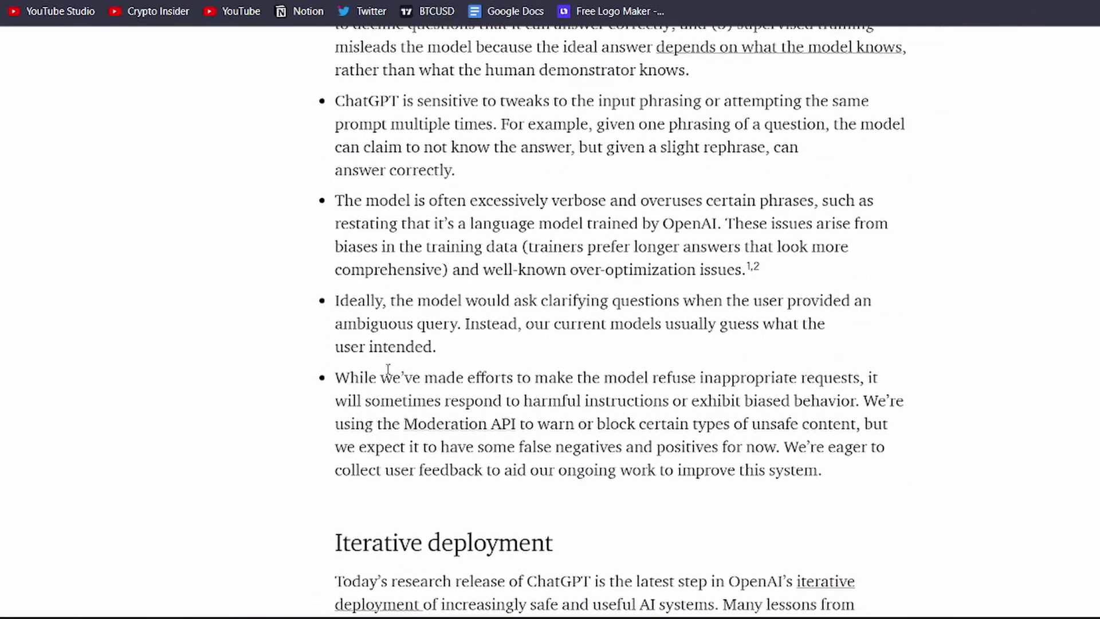
pyautogui.scroll(-2, 387, 375)
pyautogui.scroll(-2, 387, 368)
pyautogui.scroll(6, 387, 369)
pyautogui.scroll(8, 387, 369)
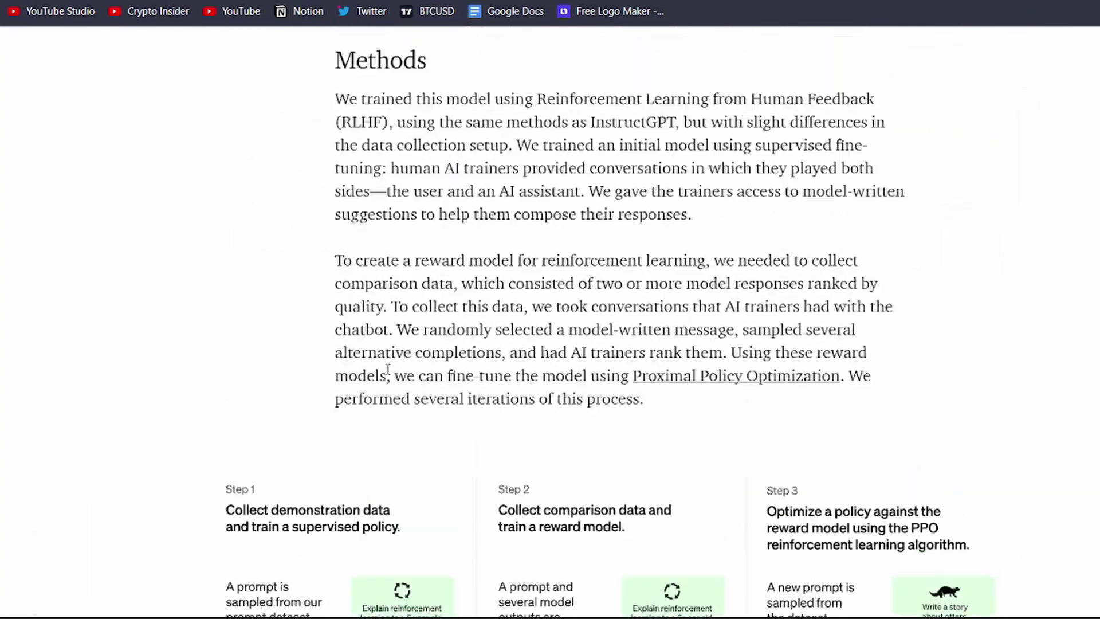
pyautogui.scroll(10, 387, 369)
pyautogui.scroll(10, 387, 368)
pyautogui.scroll(5, 387, 368)
pyautogui.scroll(2, 387, 369)
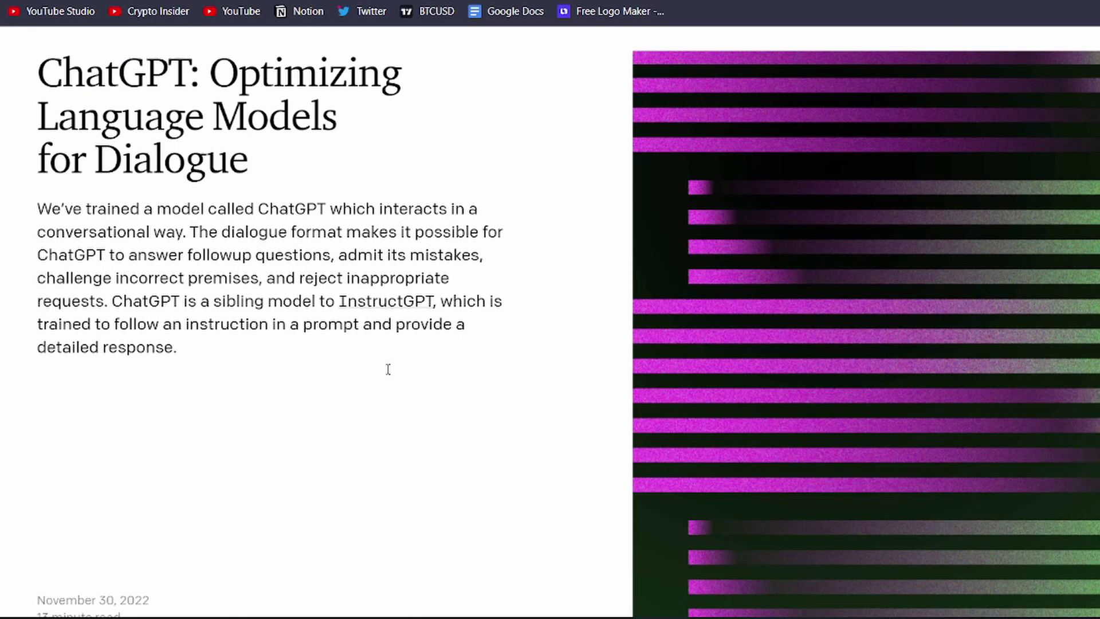
pyautogui.scroll(3, 387, 369)
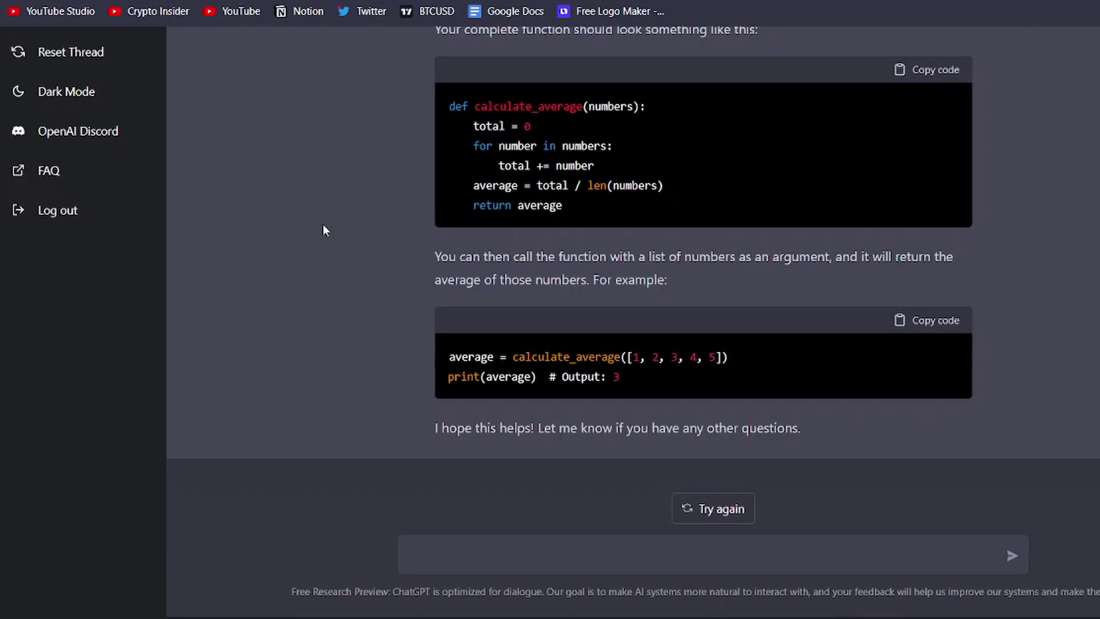
pyautogui.scroll(3, 322, 224)
pyautogui.scroll(4, 322, 225)
pyautogui.scroll(2, 322, 224)
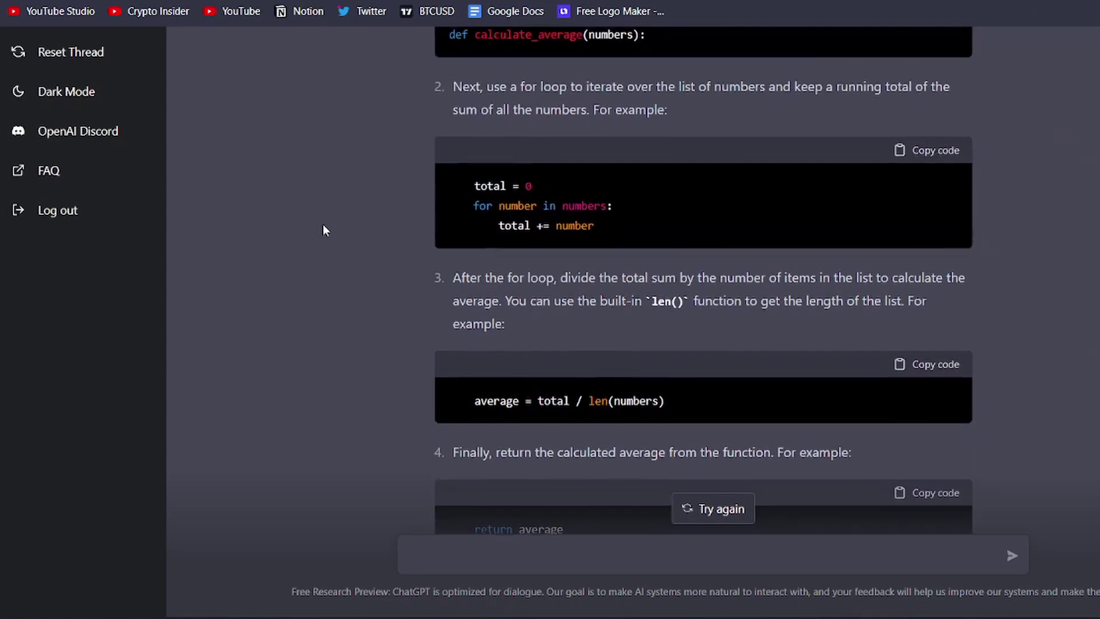
pyautogui.scroll(6, 323, 225)
pyautogui.scroll(3, 322, 224)
pyautogui.scroll(4, 323, 225)
pyautogui.scroll(5, 323, 224)
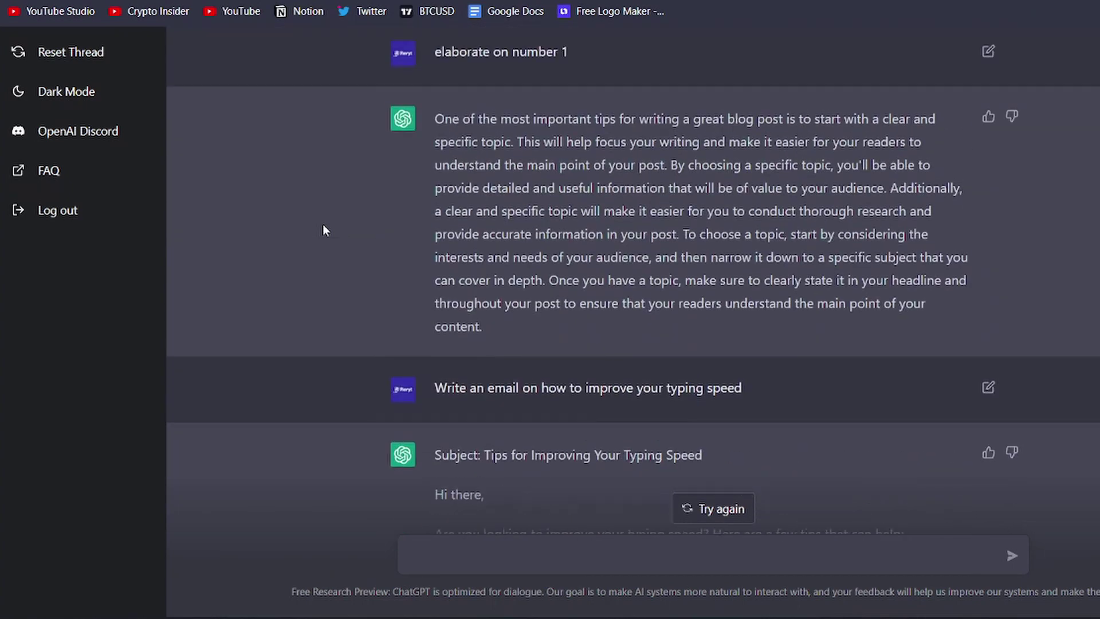
pyautogui.scroll(3, 322, 224)
pyautogui.scroll(4, 322, 225)
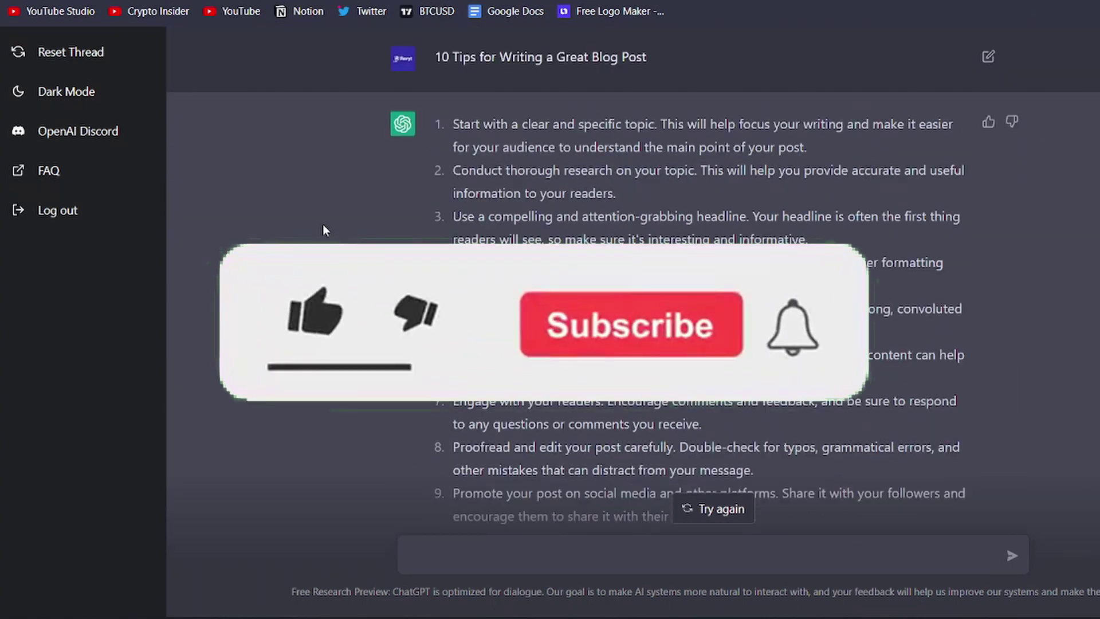